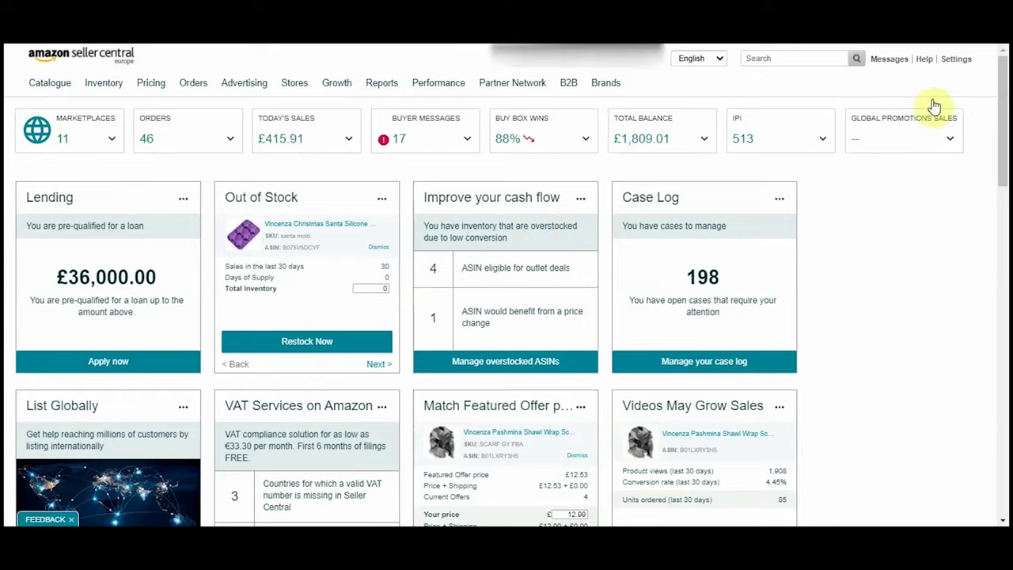
# Open the account information's service management page and check the selling plan listed for Sell On Amazon.
pyautogui.moveTo(951, 66)
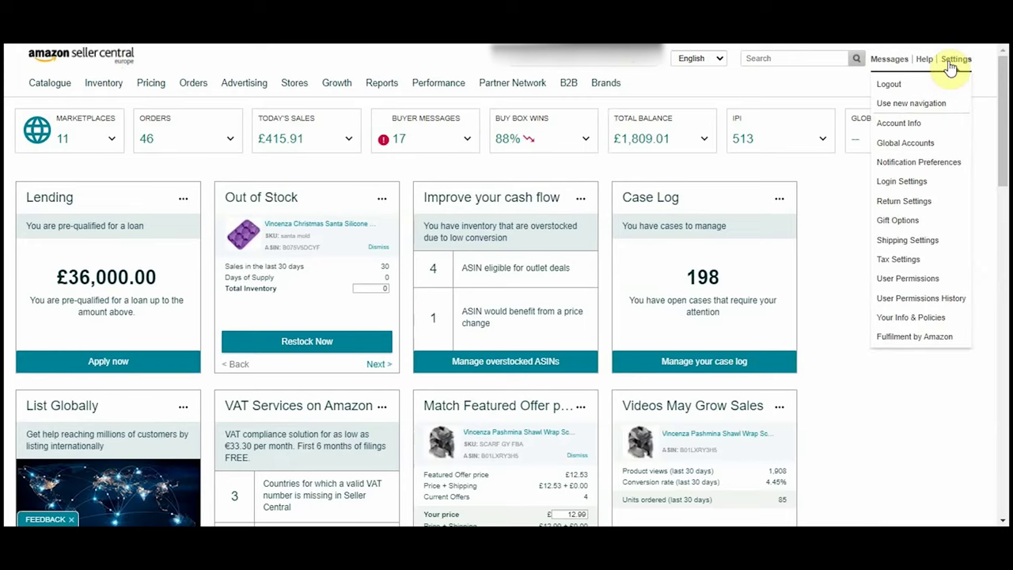
pyautogui.click(938, 124)
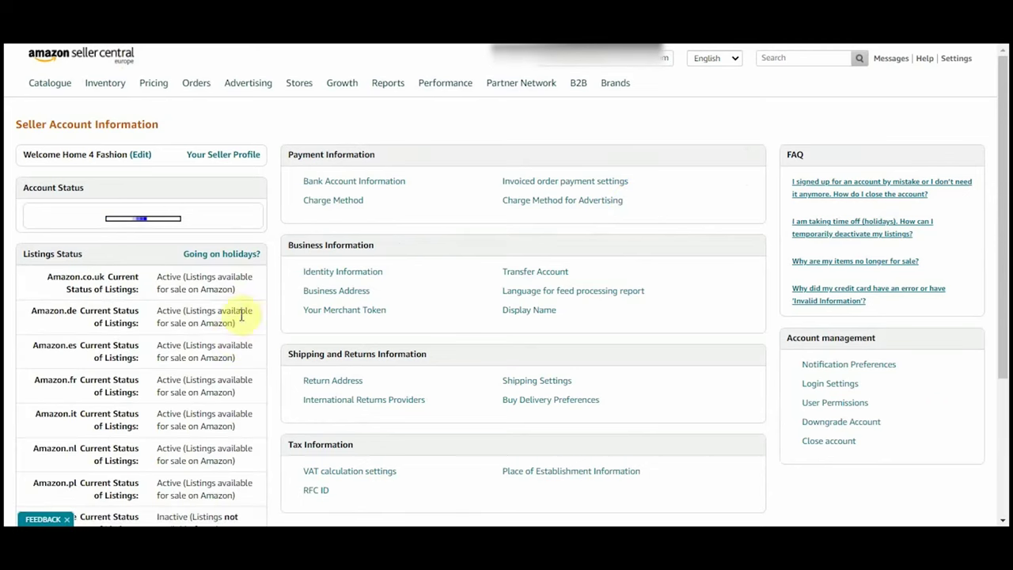
pyautogui.scroll(-4, 237, 335)
pyautogui.scroll(-1, 232, 336)
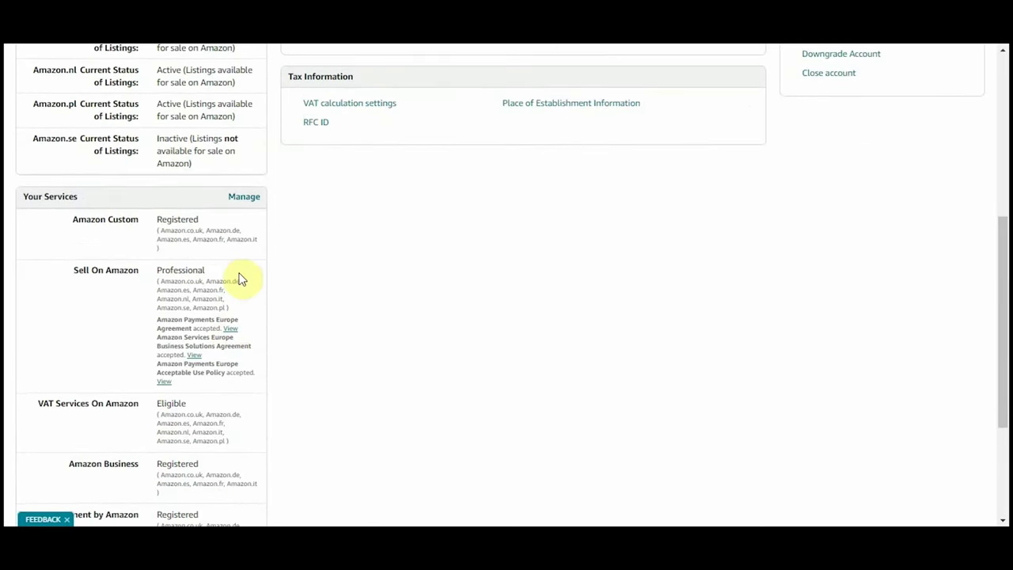
pyautogui.click(239, 202)
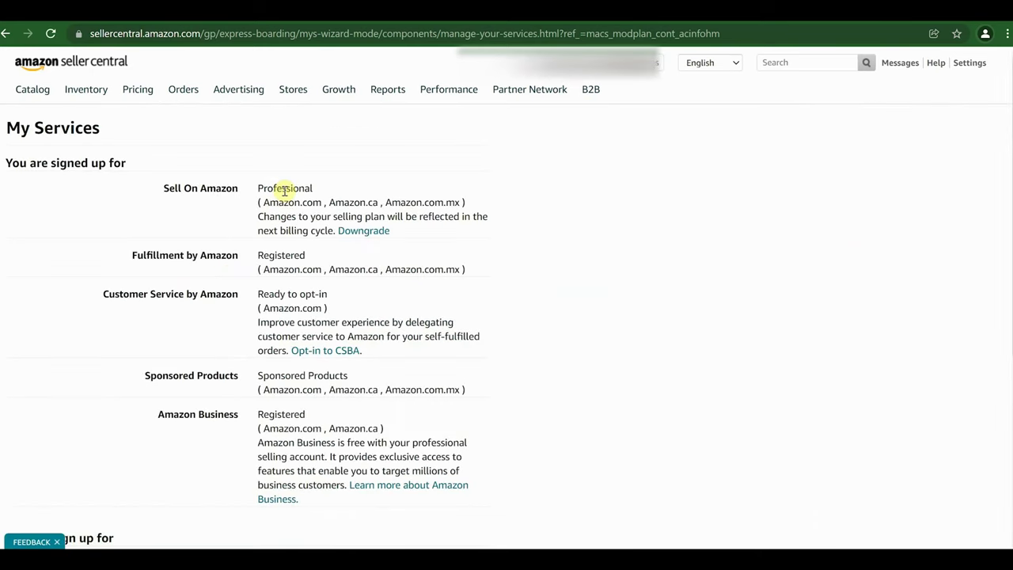
pyautogui.doubleClick(284, 190)
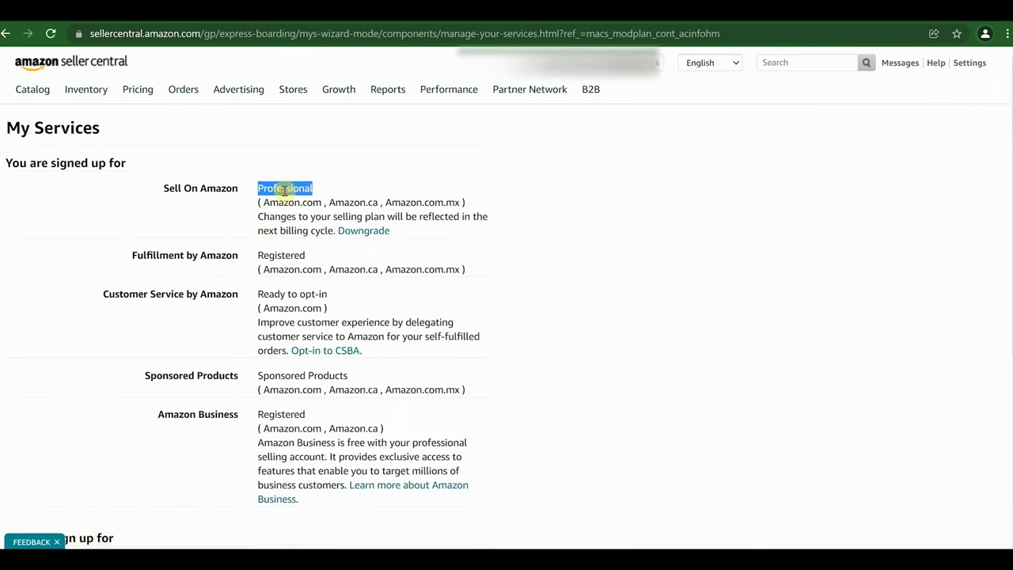
pyautogui.click(334, 192)
# Register for the Amazon Custom program, accepting its returns policies and terms, and check its status in My Services.
pyautogui.moveTo(328, 95)
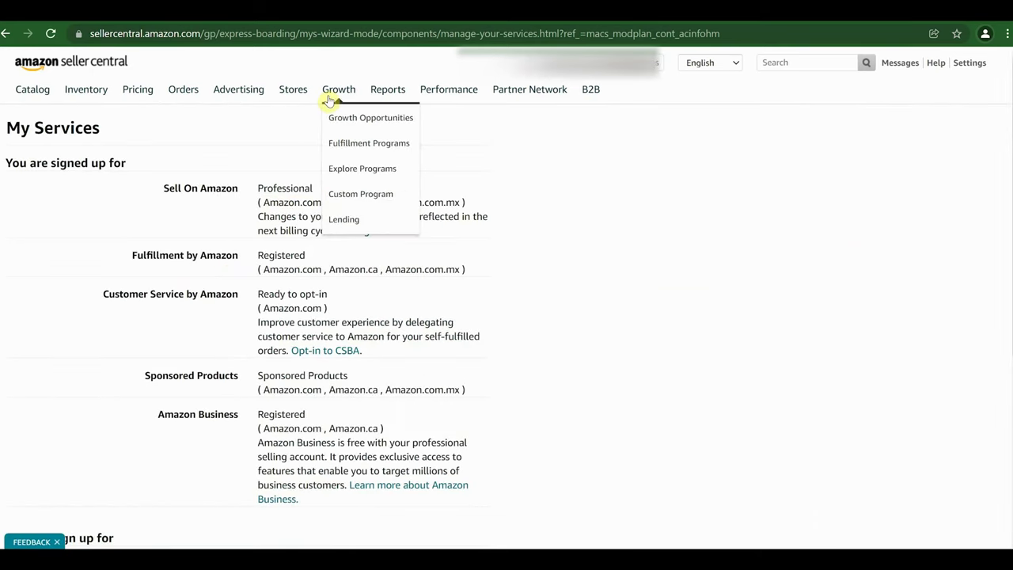
pyautogui.click(344, 201)
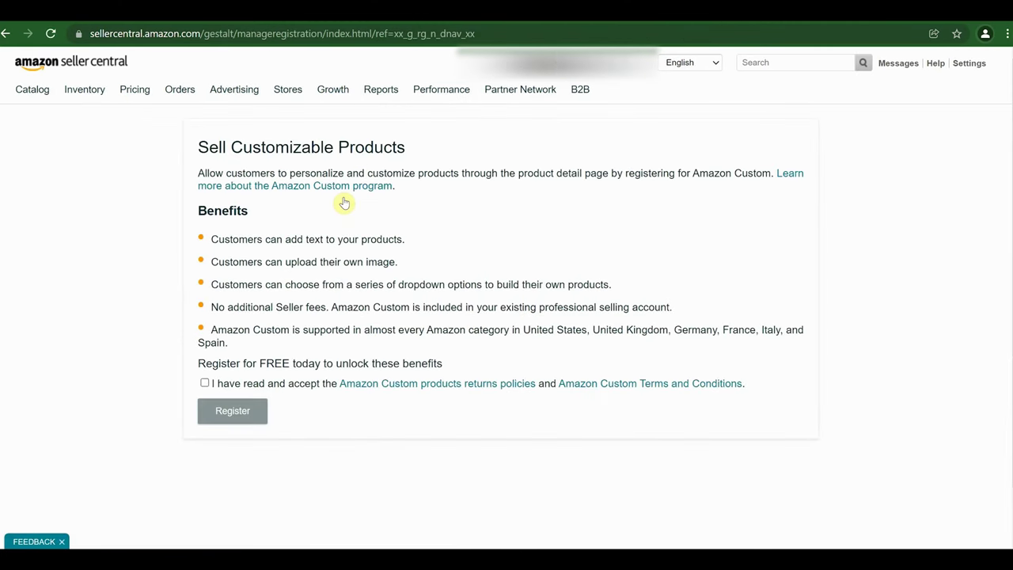
pyautogui.click(204, 384)
pyautogui.click(233, 410)
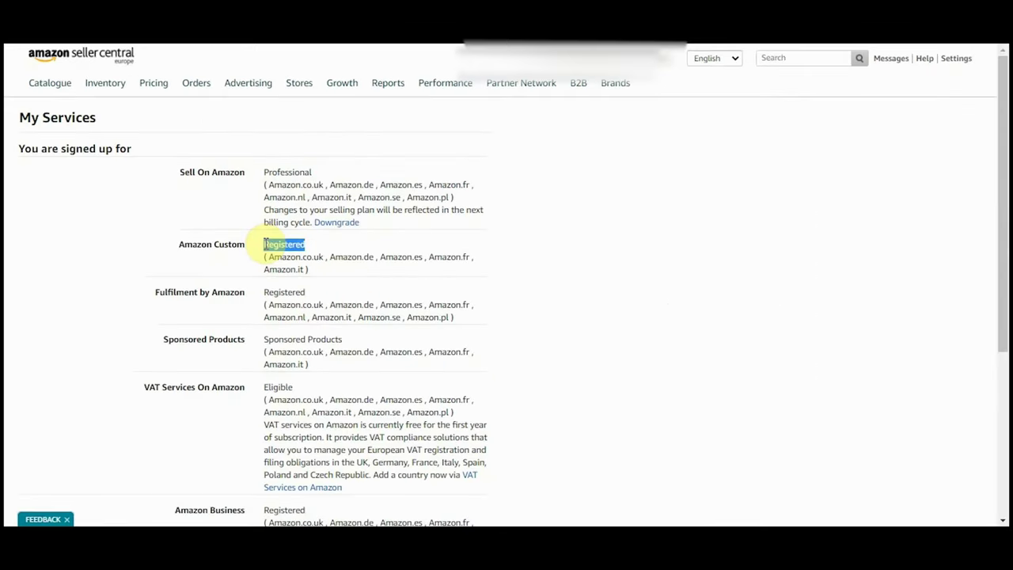
pyautogui.click(265, 244)
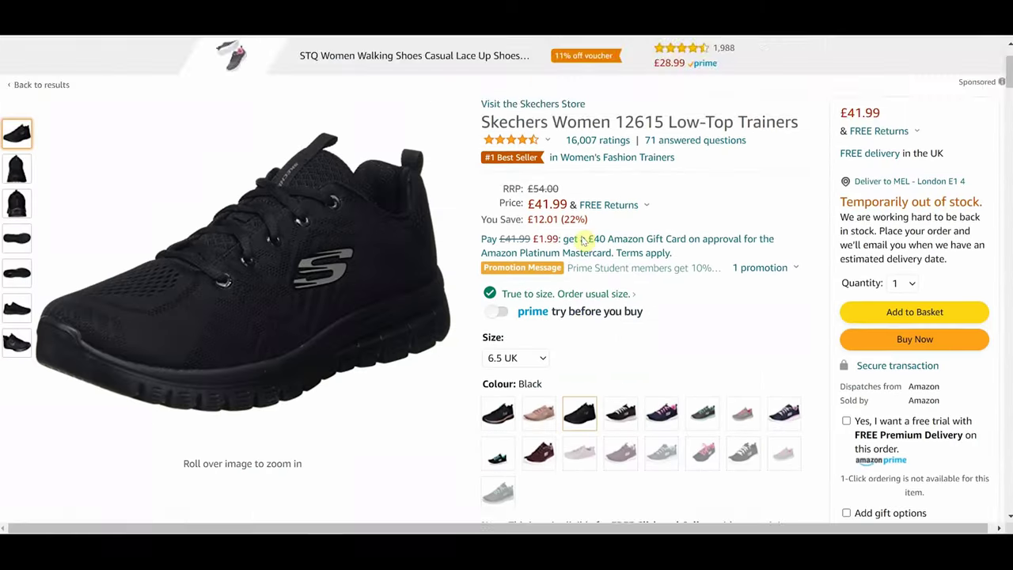
pyautogui.scroll(-3, 584, 240)
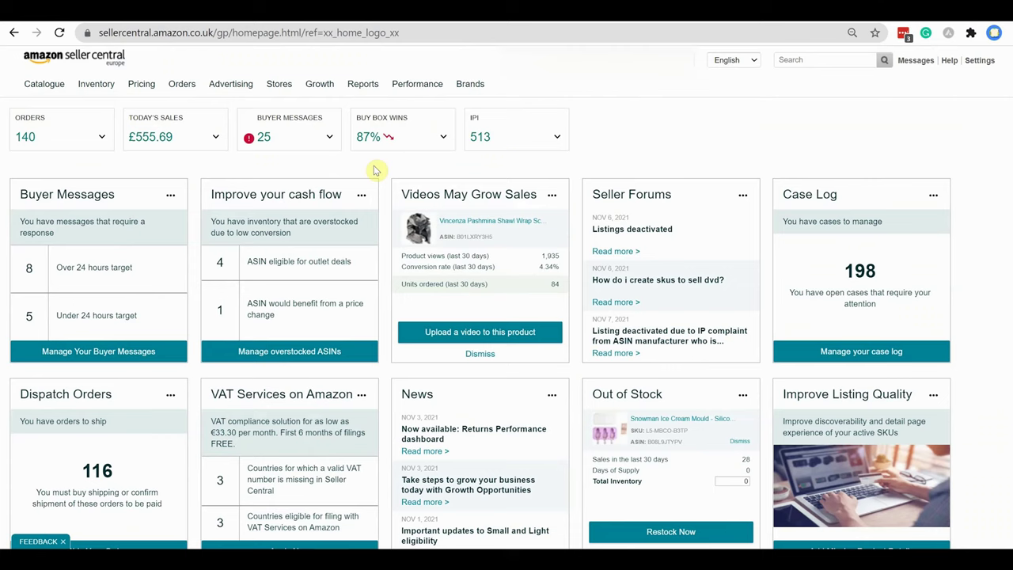
# Find the listing with ASIN B08LZ2LZ58 in the inventory and open its customisation information for editing.
pyautogui.moveTo(96, 84)
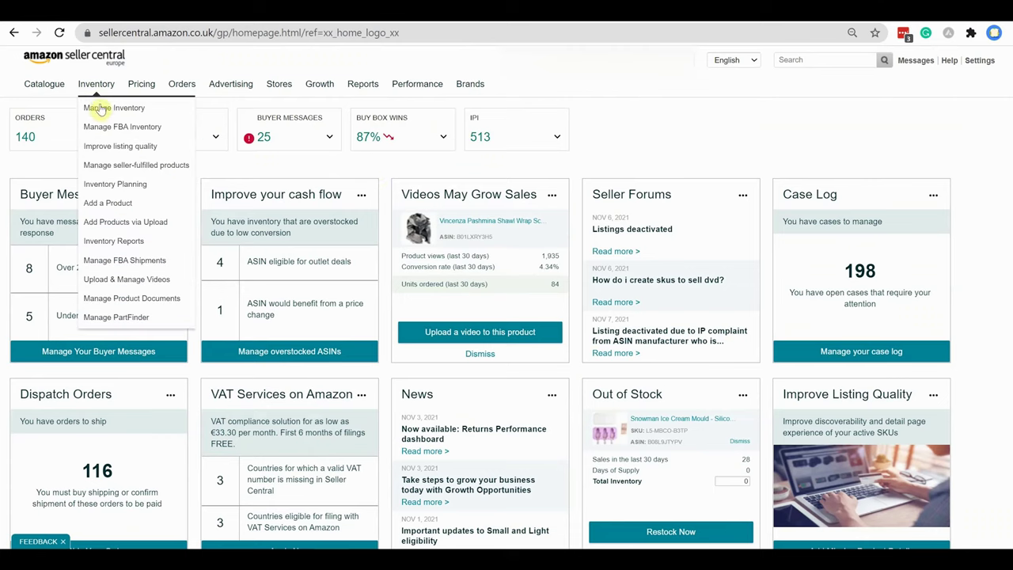
pyautogui.click(101, 110)
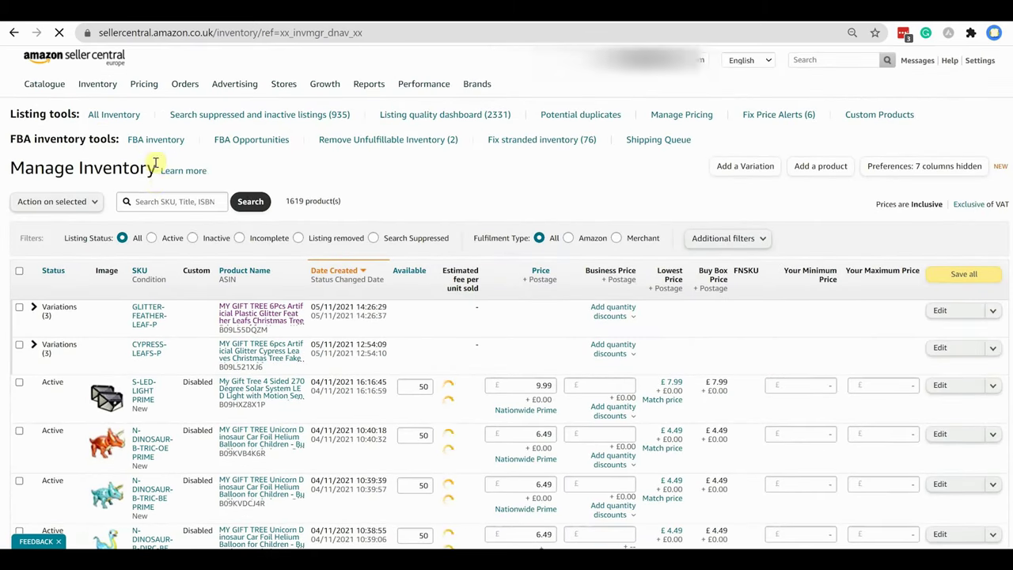
pyautogui.click(166, 201)
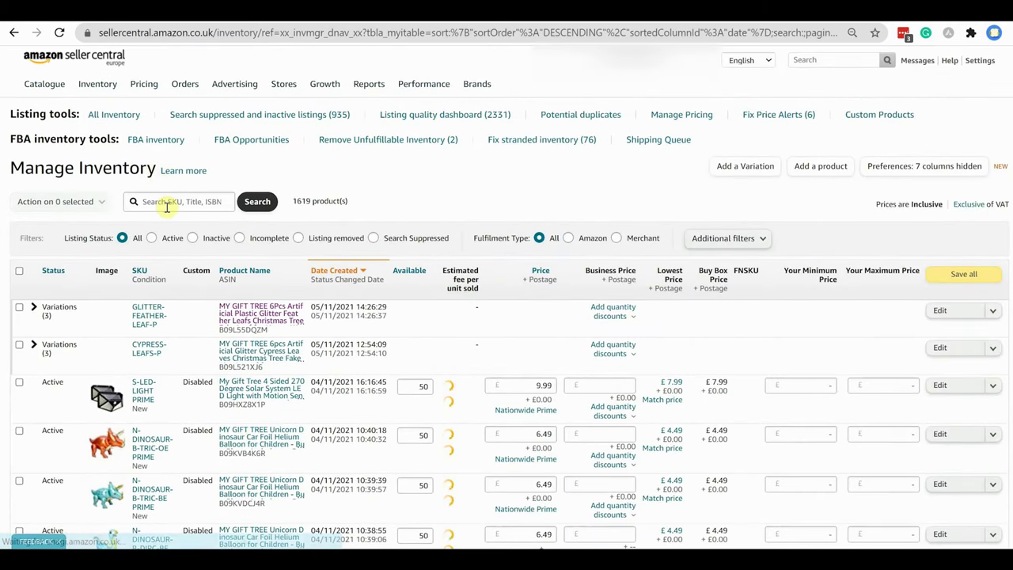
pyautogui.write('B08LZ3LZ58')
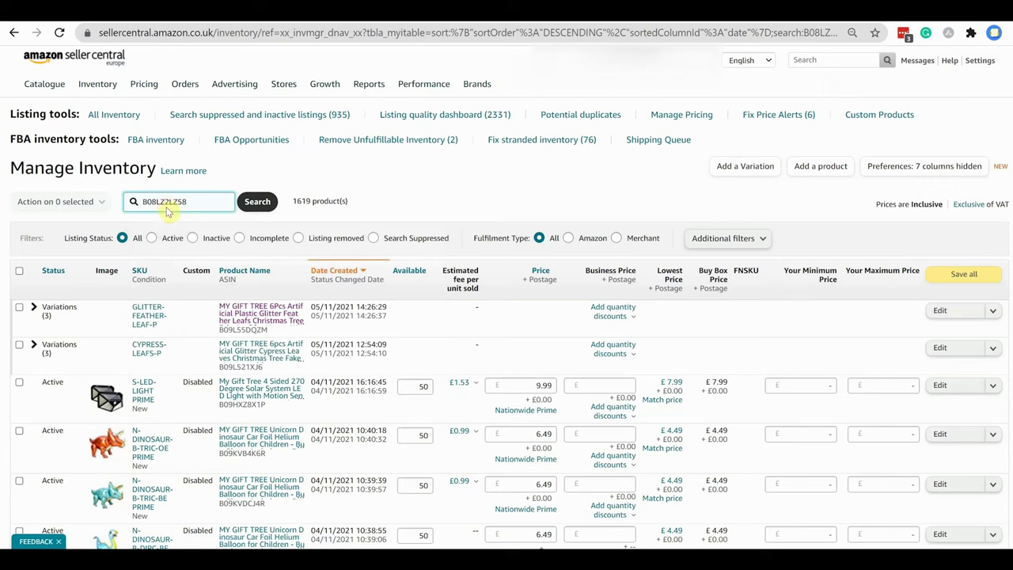
pyautogui.press('Return')
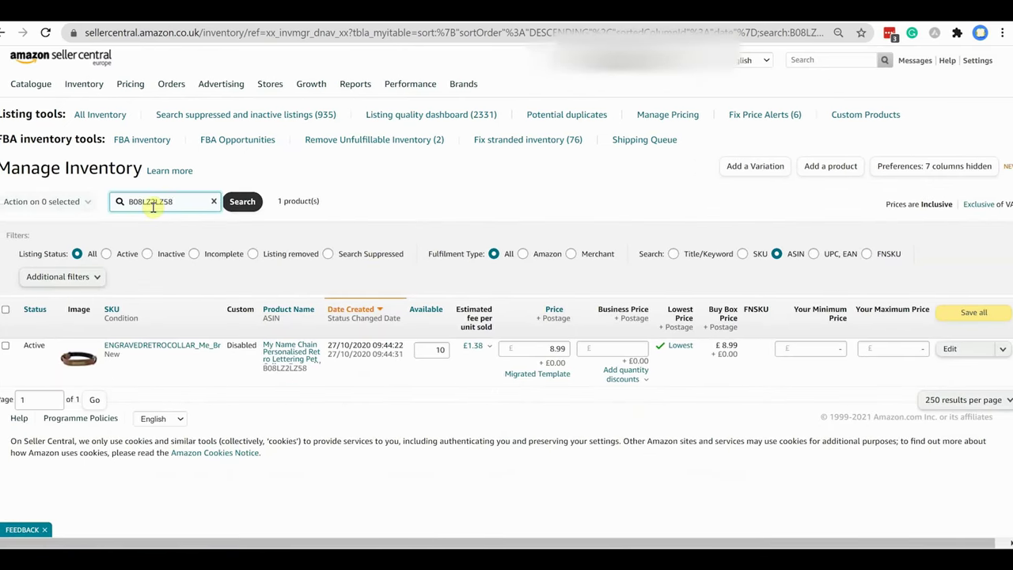
pyautogui.click(996, 351)
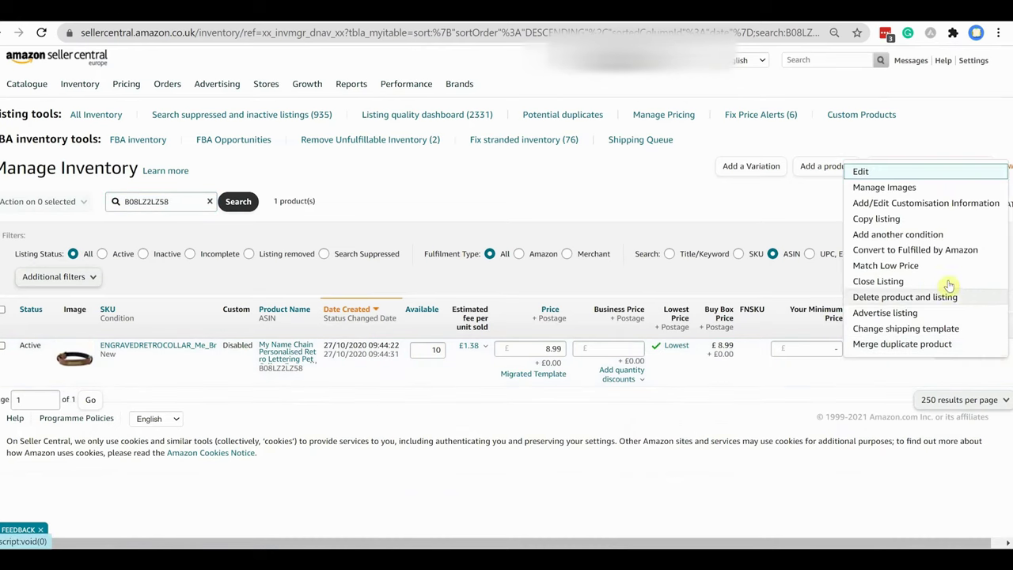
pyautogui.click(910, 206)
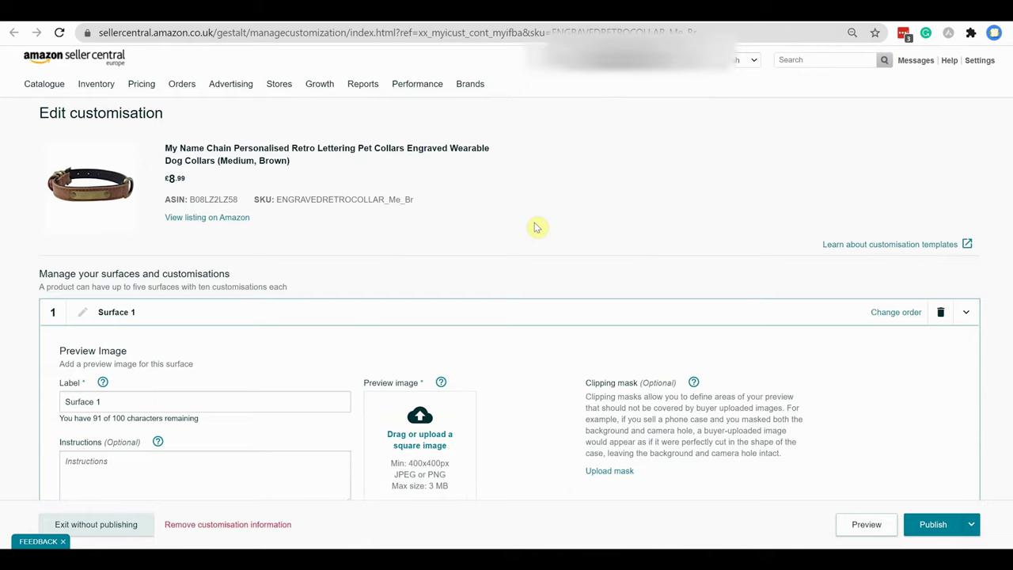
# Upload Text.jpg as the preview image for Surface 1.
pyautogui.scroll(-2, 535, 228)
pyautogui.scroll(-1, 535, 228)
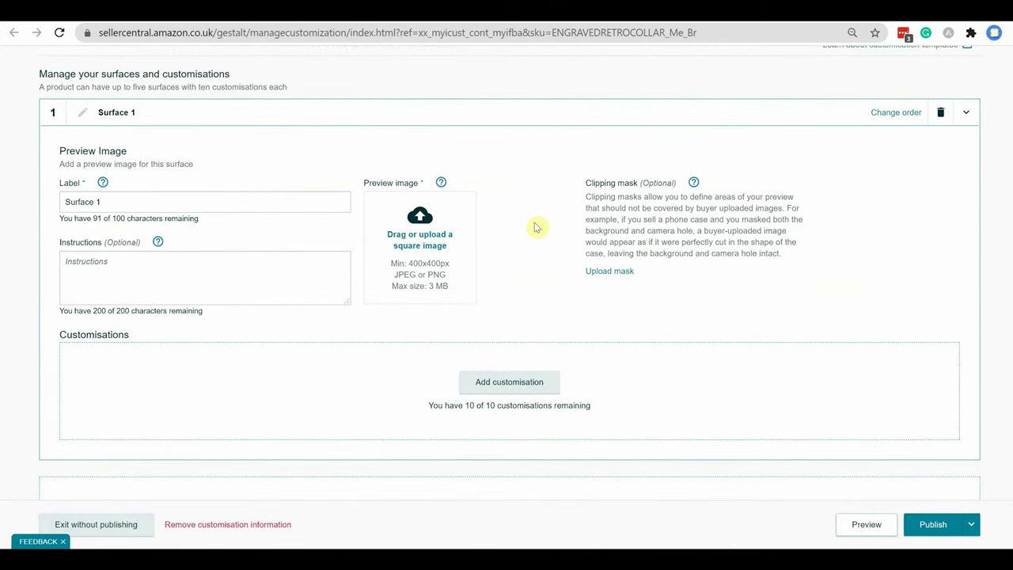
pyautogui.click(428, 235)
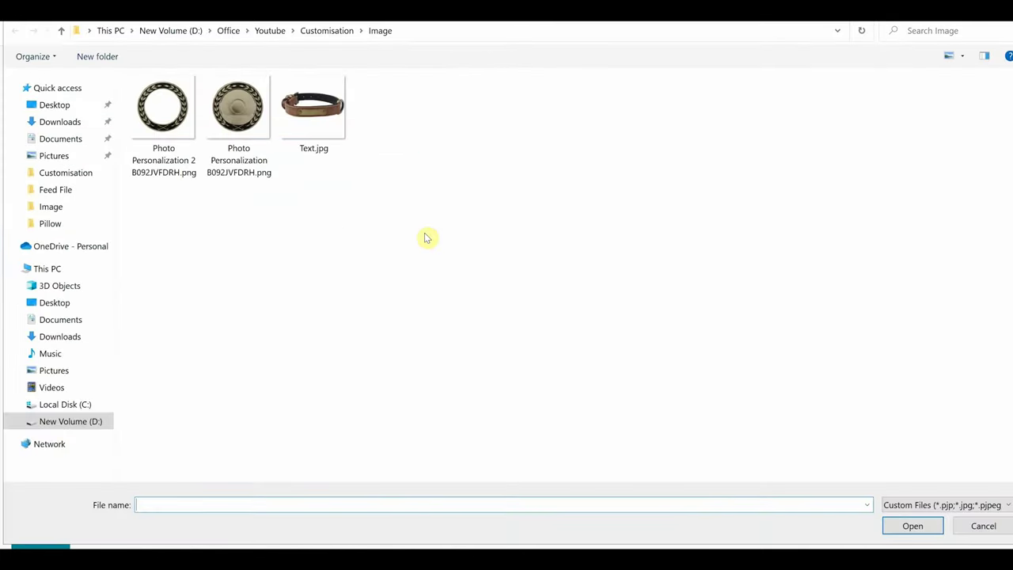
pyautogui.doubleClick(327, 128)
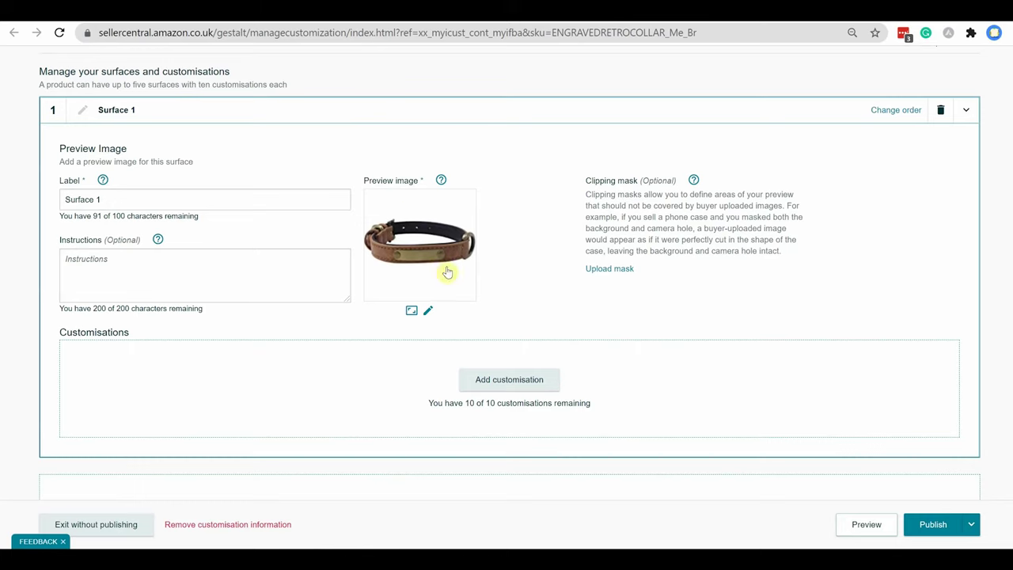
# Add a Text customisation to Surface 1, with fonts label "Font Style" and instructions "Choose a font from the drop-down".
pyautogui.click(481, 392)
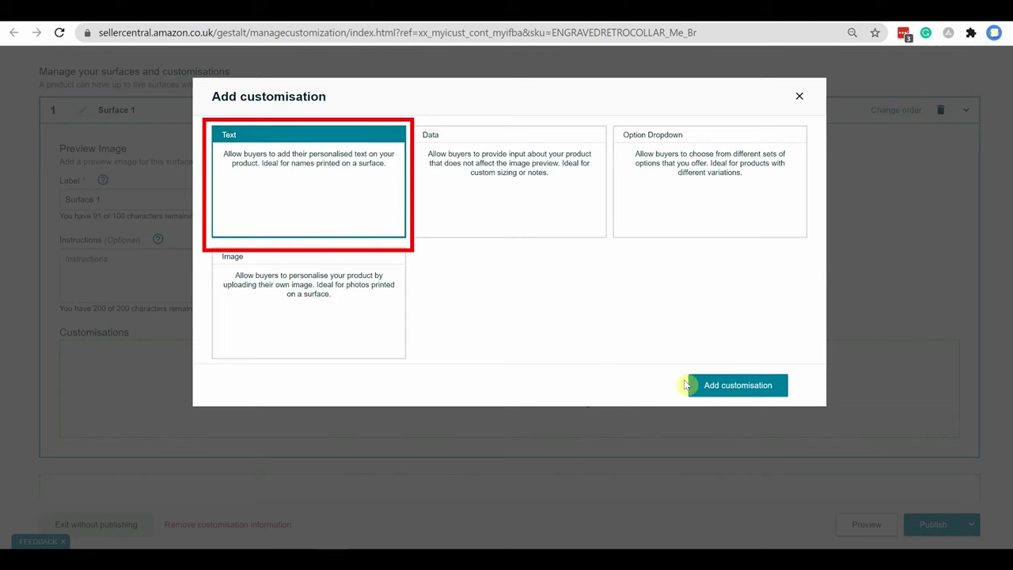
pyautogui.click(719, 388)
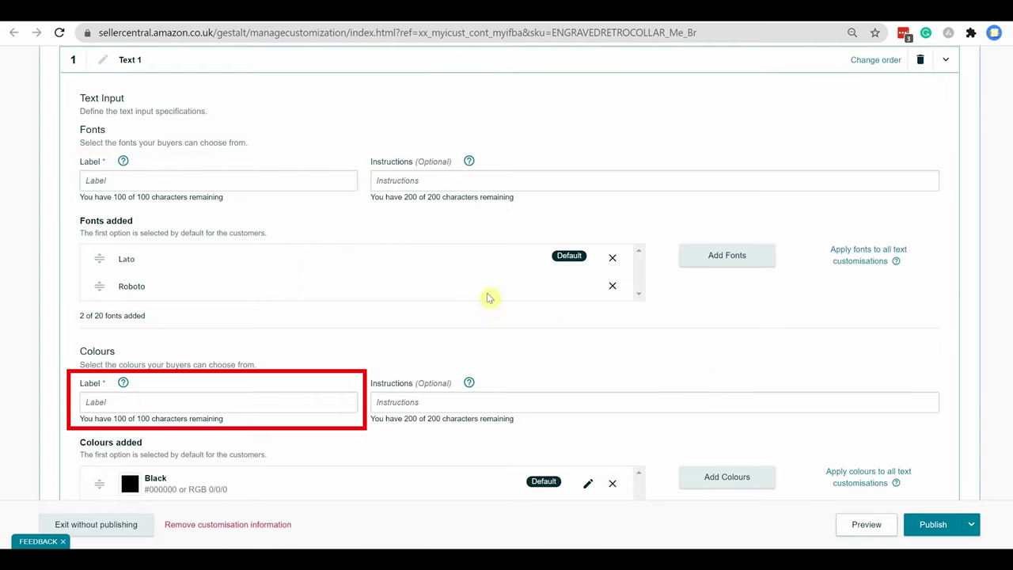
pyautogui.click(269, 186)
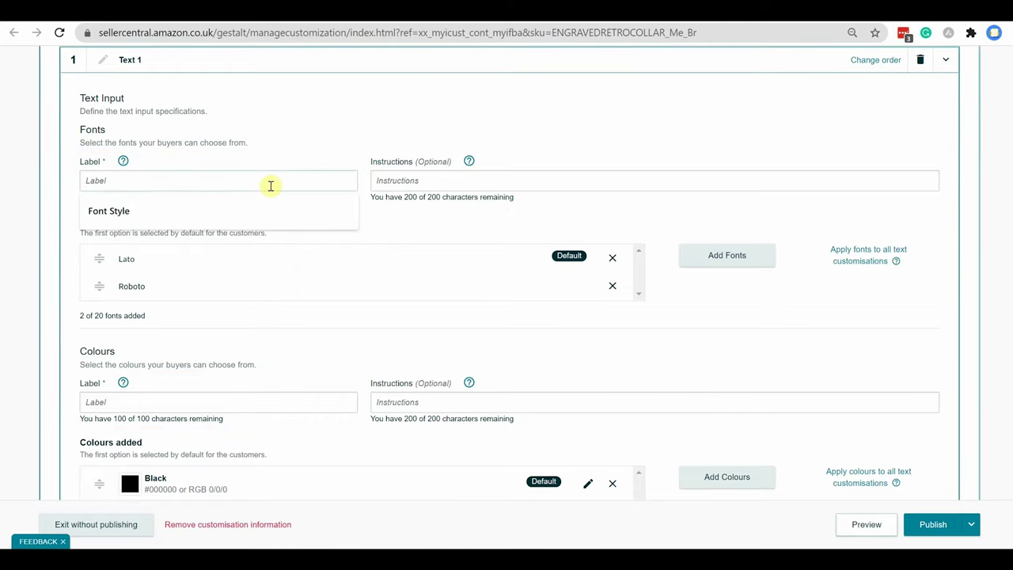
pyautogui.click(269, 211)
pyautogui.click(419, 180)
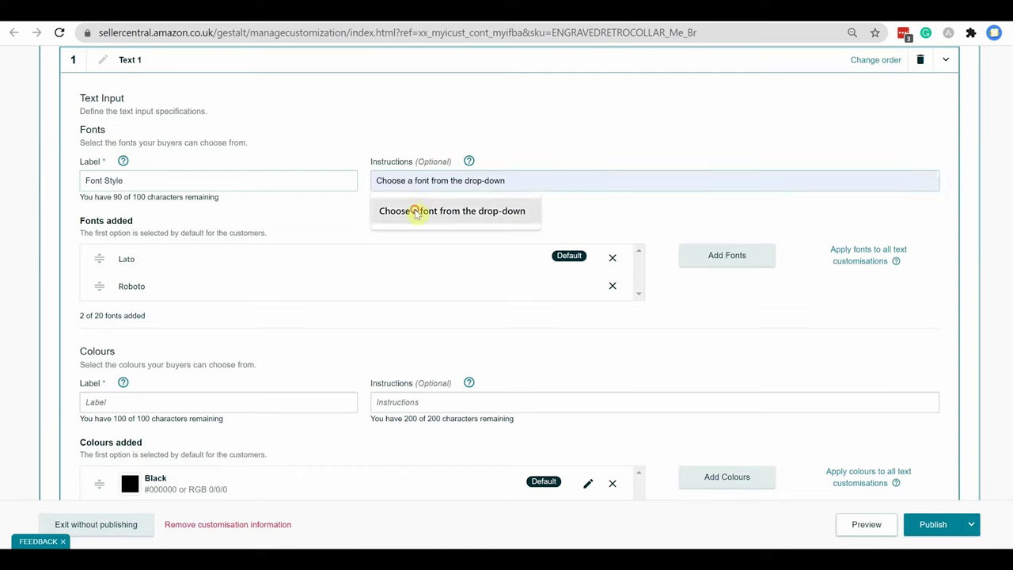
pyautogui.click(416, 210)
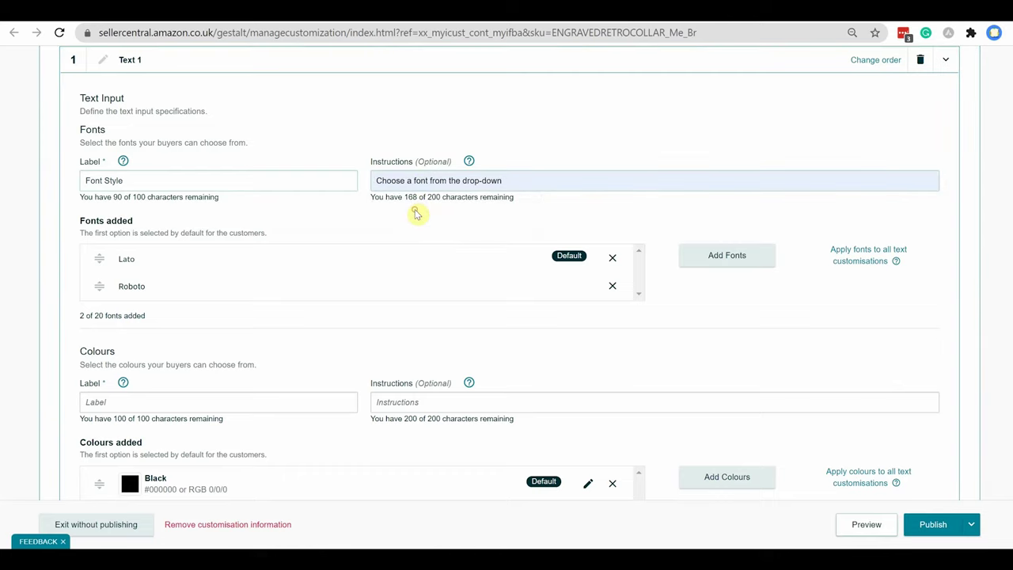
# Replace the default Lato and Roboto fonts of the text customisation with the standard font Arial.
pyautogui.click(616, 265)
pyautogui.click(618, 266)
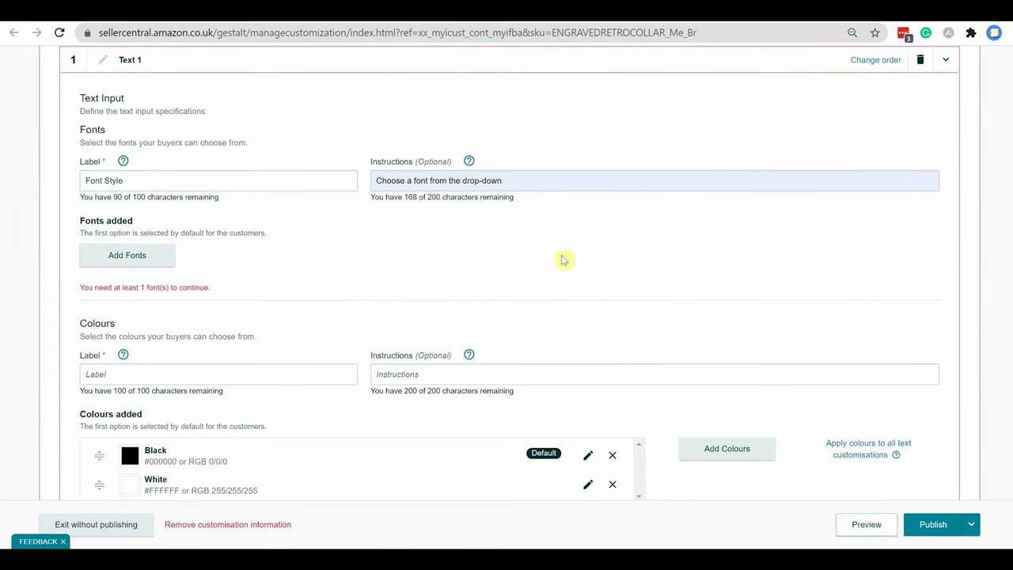
pyautogui.click(142, 253)
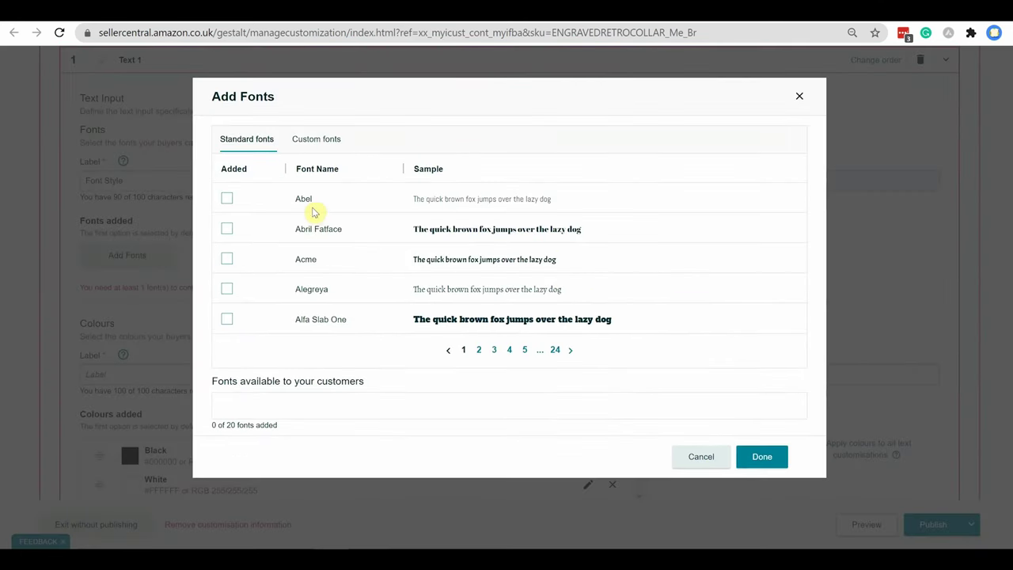
pyautogui.click(494, 349)
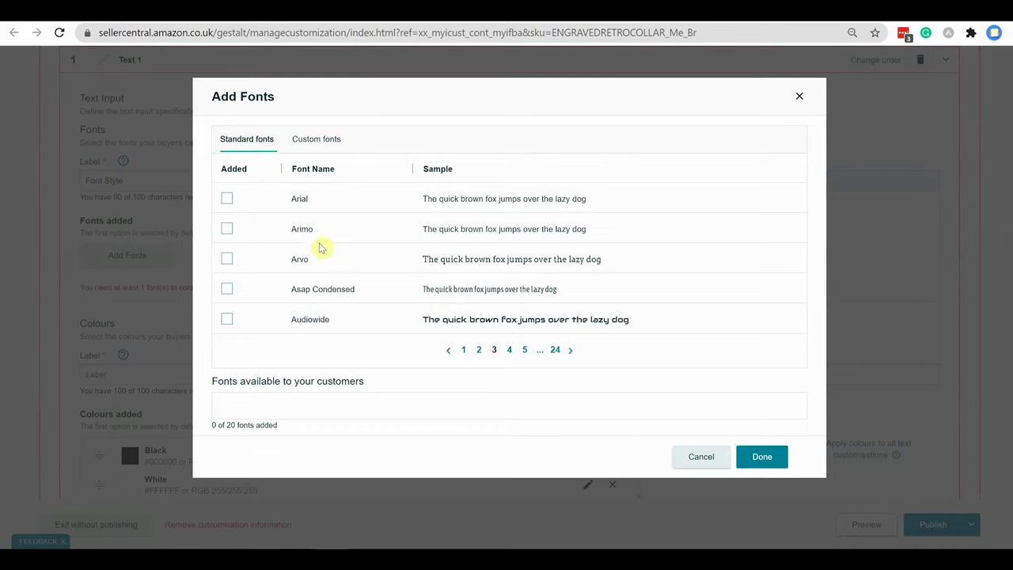
pyautogui.click(227, 199)
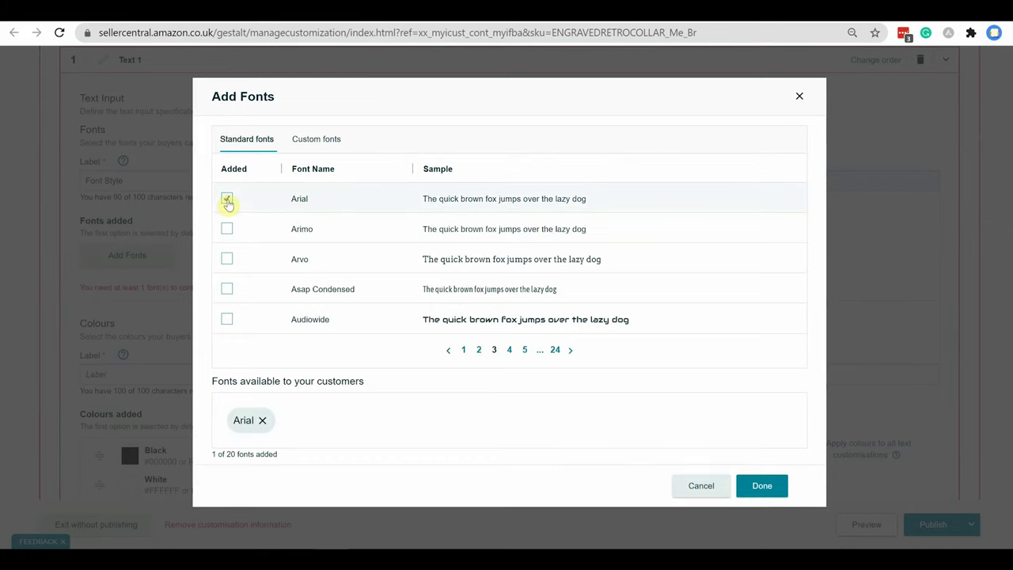
pyautogui.click(760, 495)
# Add the standard fonts Abel and Abril Fatface to the text customisation, viewing the custom font options before finishing.
pyautogui.click(734, 255)
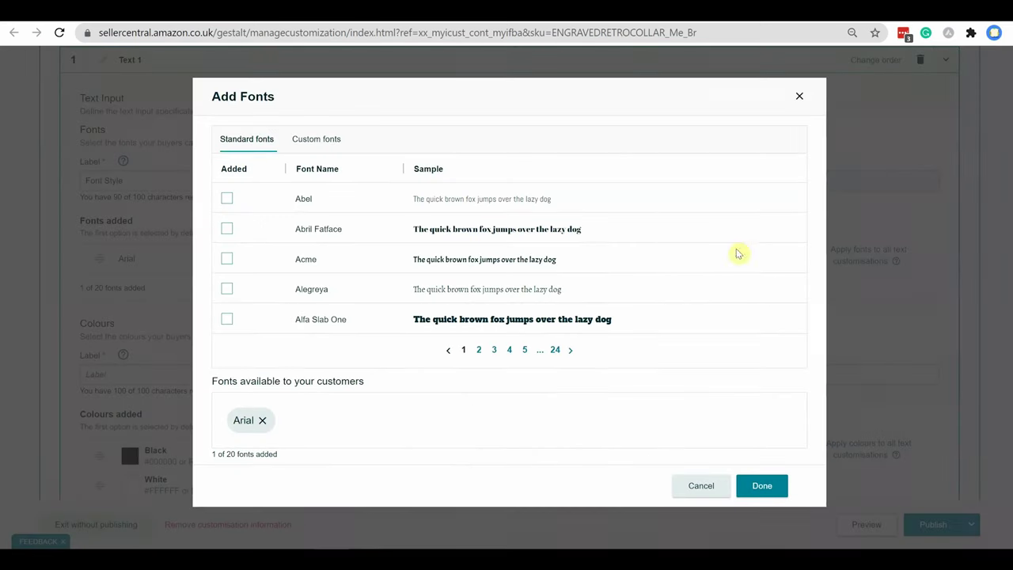
pyautogui.click(227, 198)
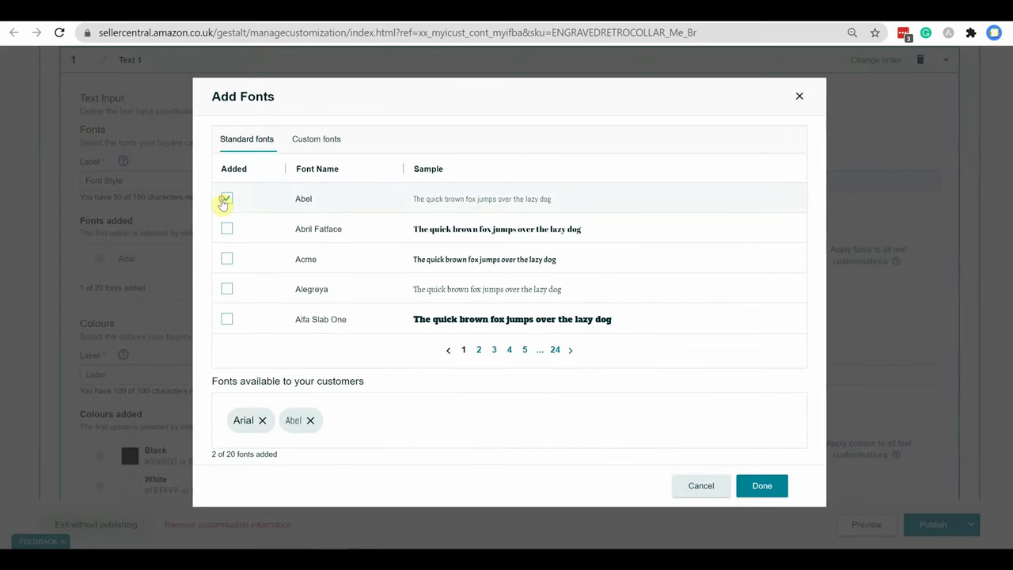
pyautogui.click(227, 229)
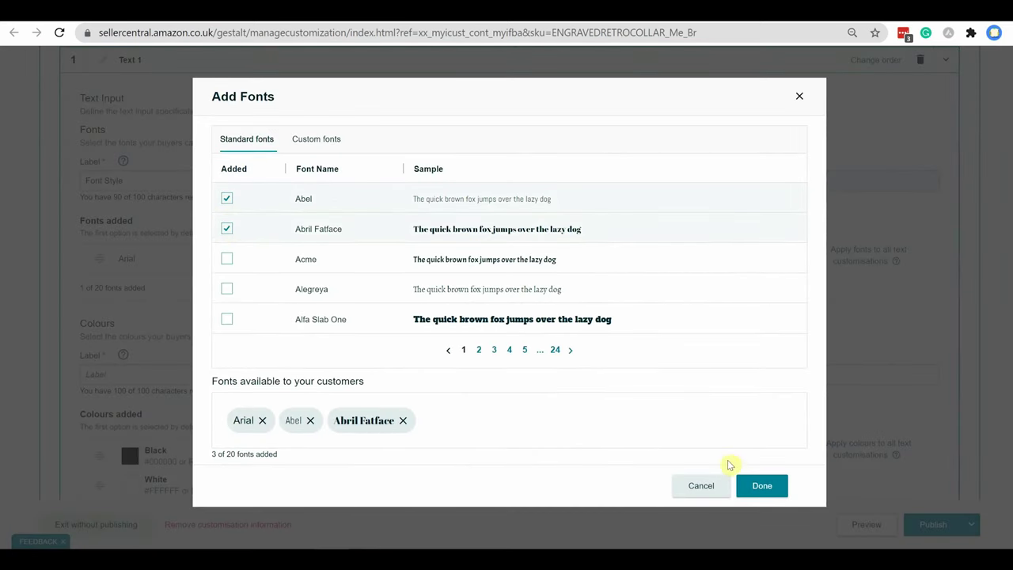
pyautogui.click(332, 142)
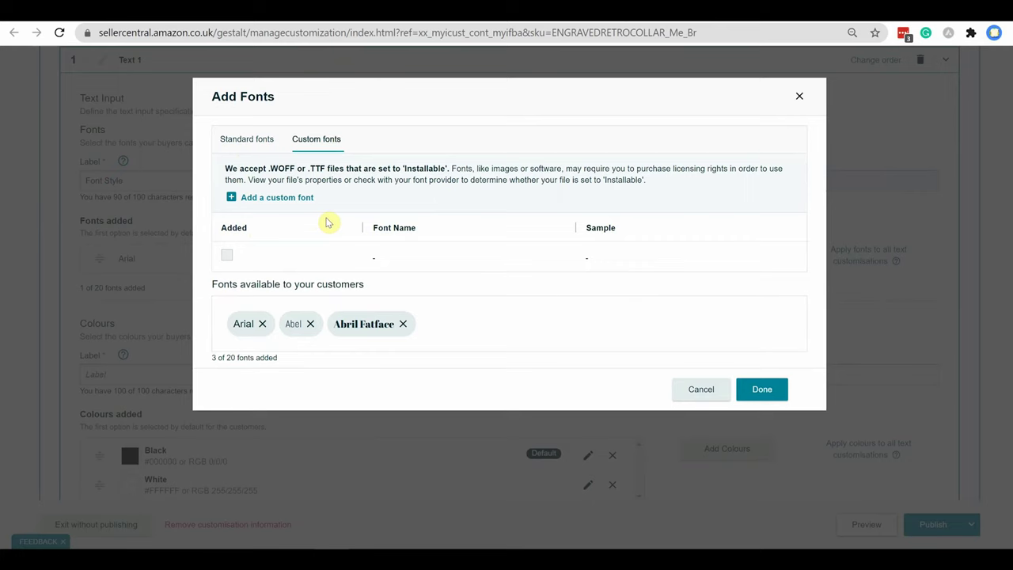
pyautogui.click(757, 388)
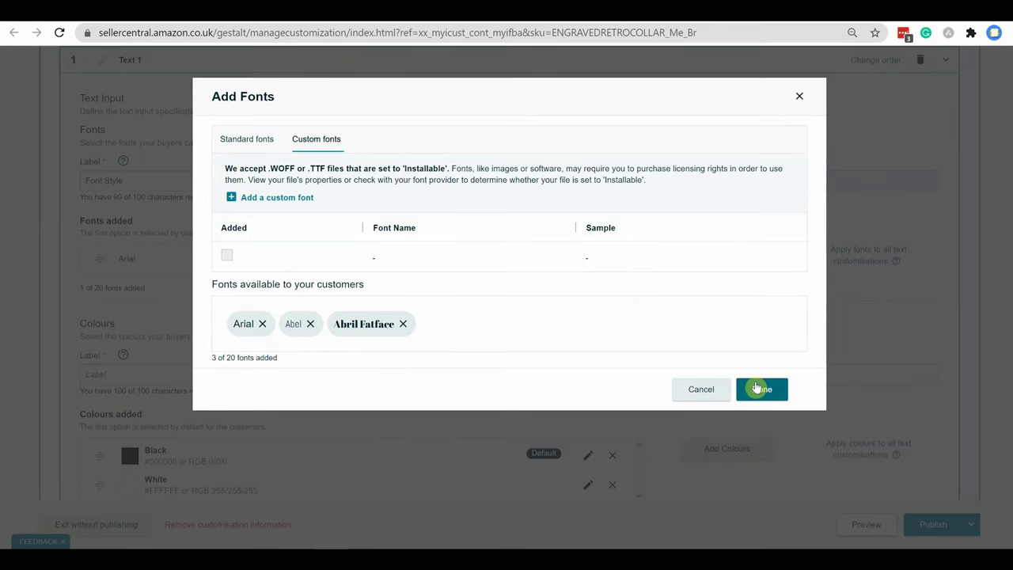
pyautogui.click(758, 388)
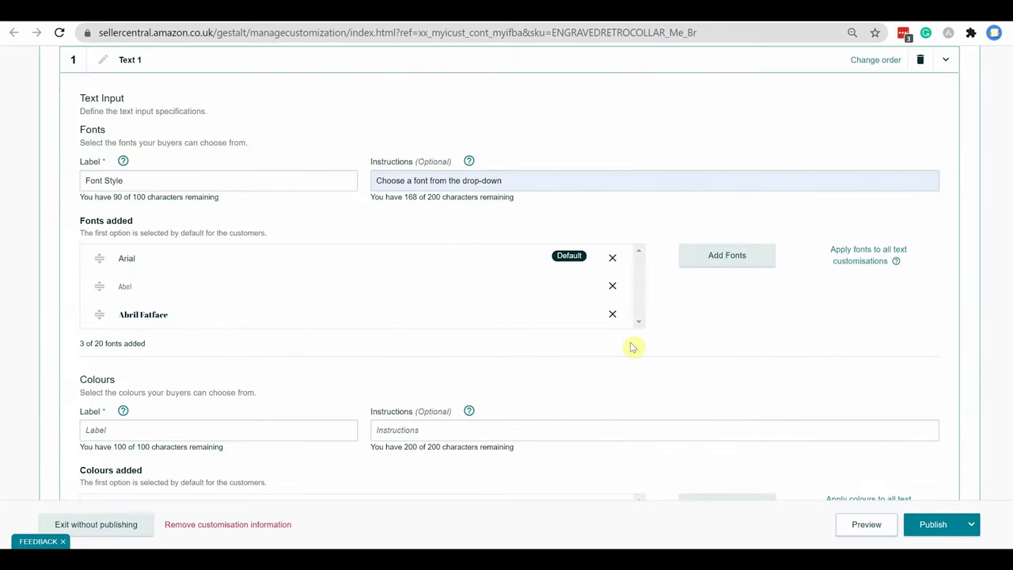
# Label the colours section "Text Colour" and set its instructions to "Choose your text colours by clicking the colour swatches".
pyautogui.scroll(-3, 633, 346)
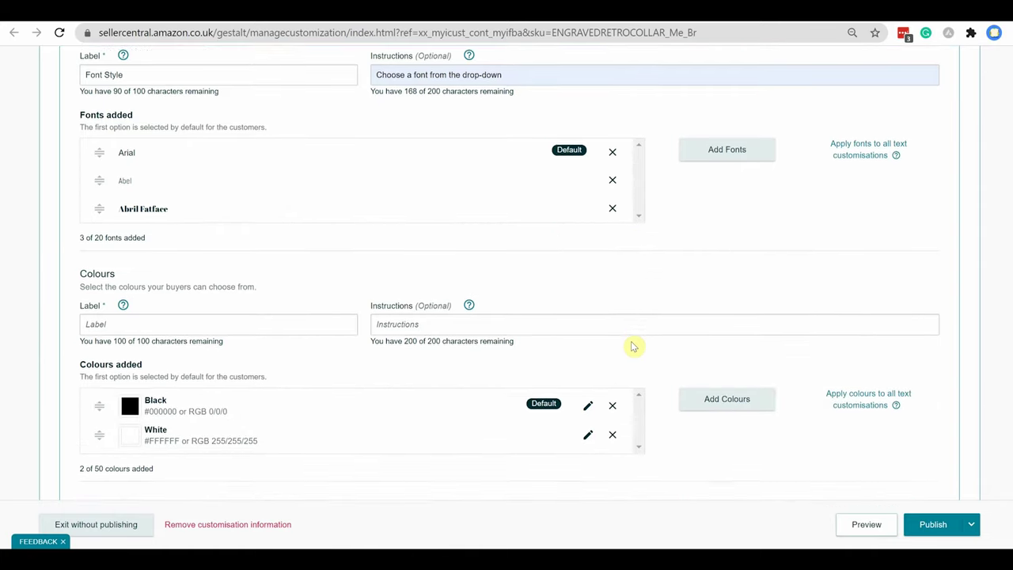
pyautogui.scroll(-1, 633, 346)
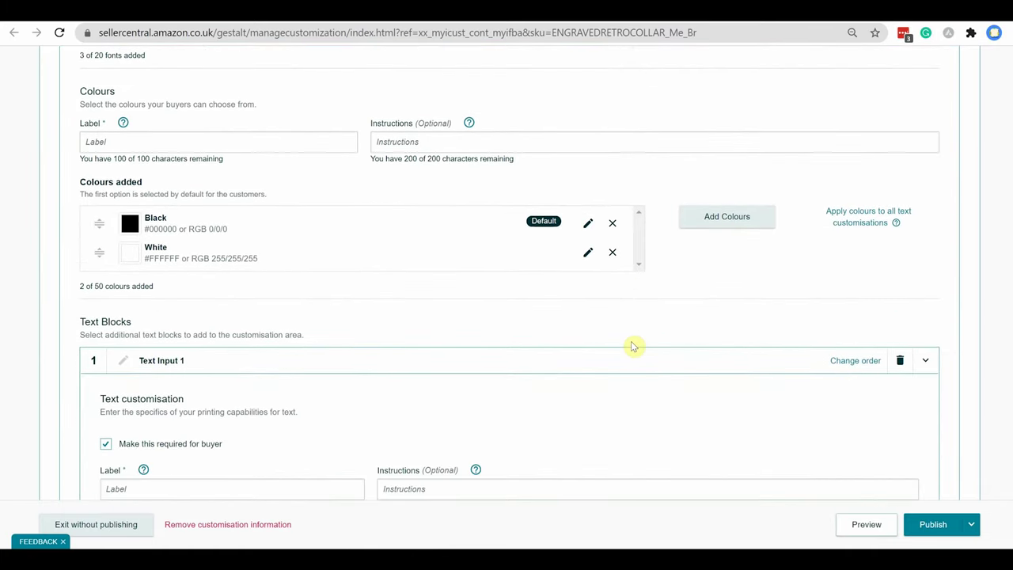
pyautogui.click(281, 139)
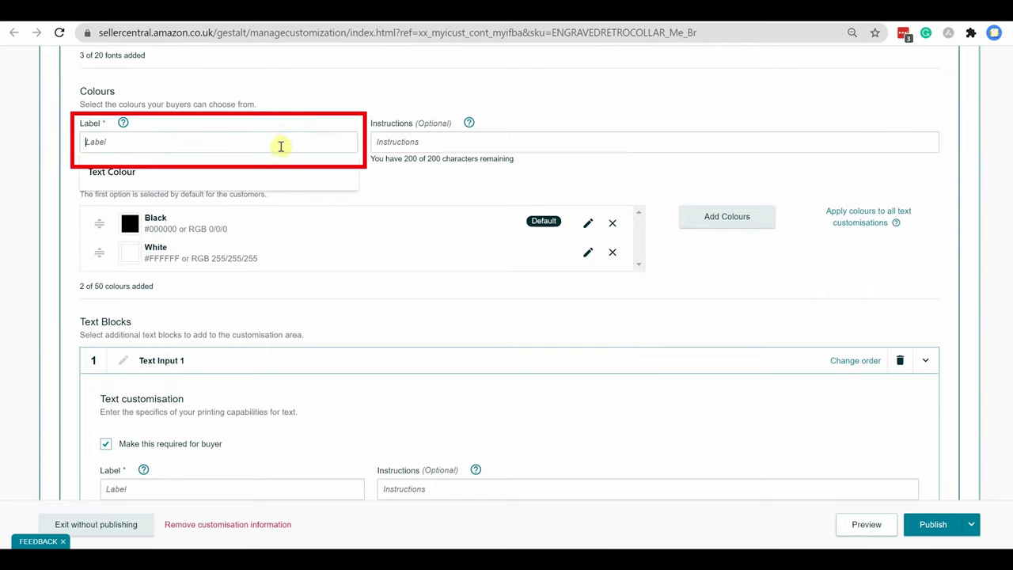
pyautogui.click(285, 171)
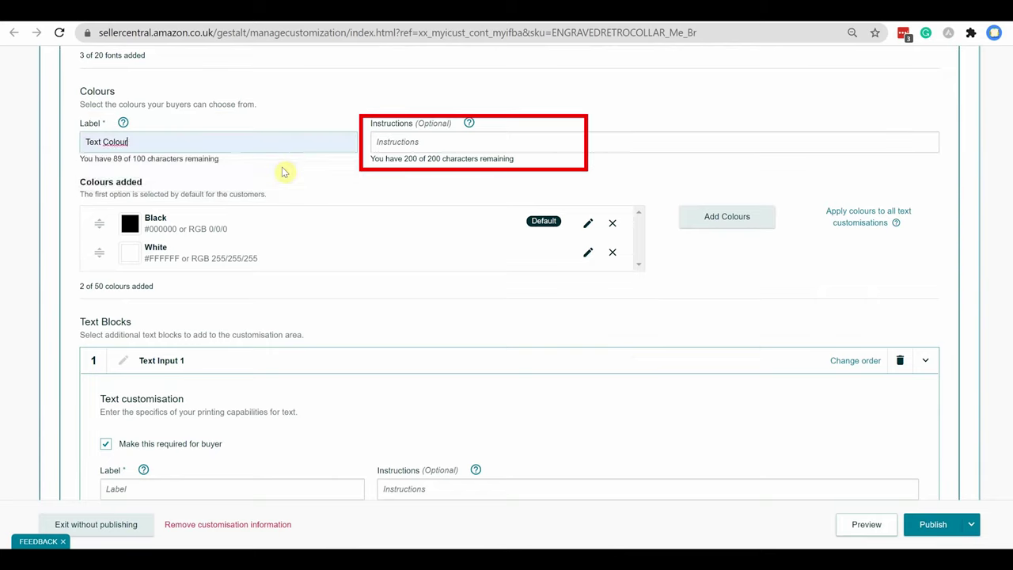
pyautogui.click(431, 141)
pyautogui.click(432, 174)
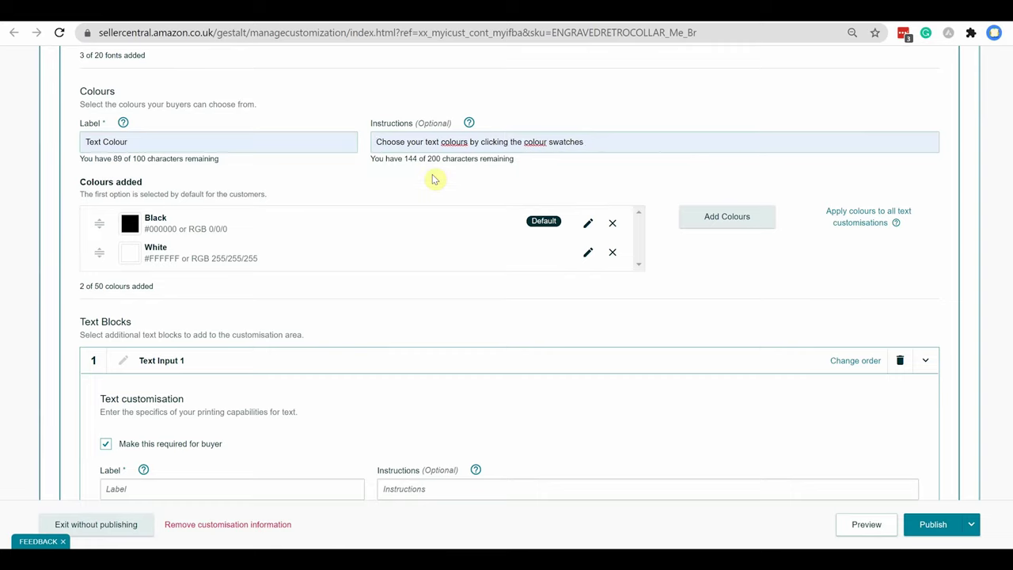
# Remove White from the text colours and add a colour named "Blue" with RGB 0, 0, 255.
pyautogui.click(611, 251)
pyautogui.click(716, 217)
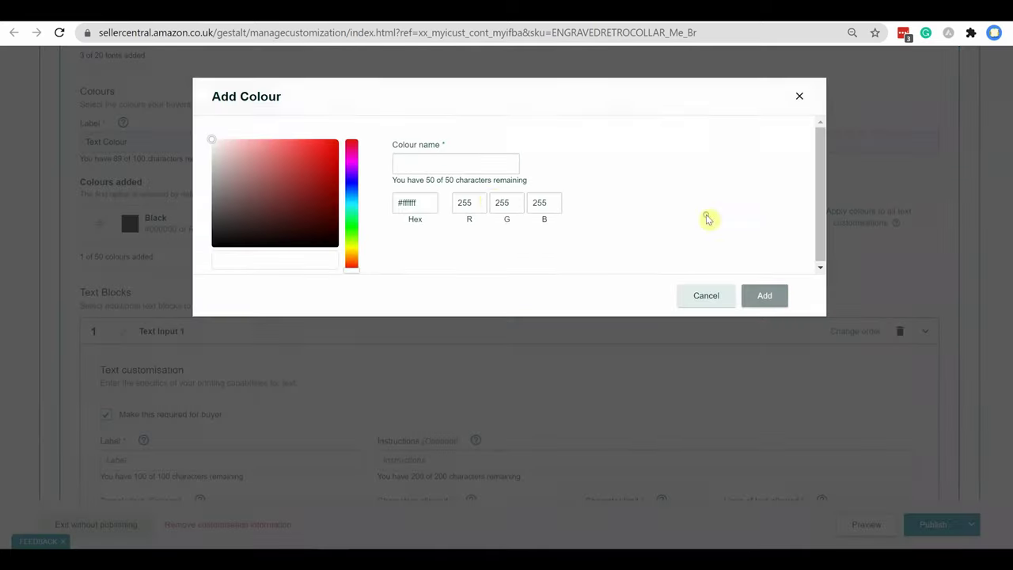
pyautogui.write('0')
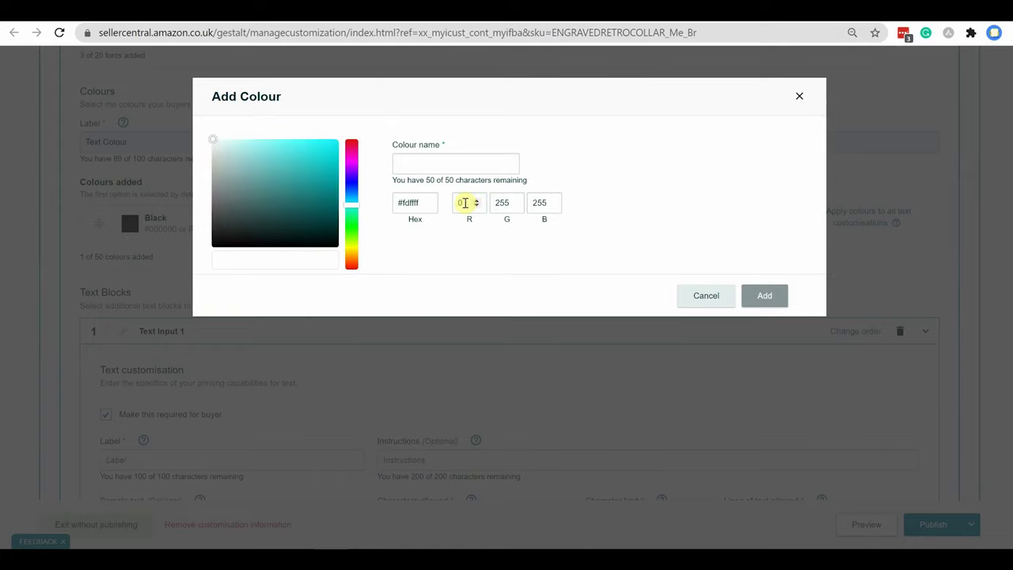
pyautogui.doubleClick(504, 202)
pyautogui.write('0')
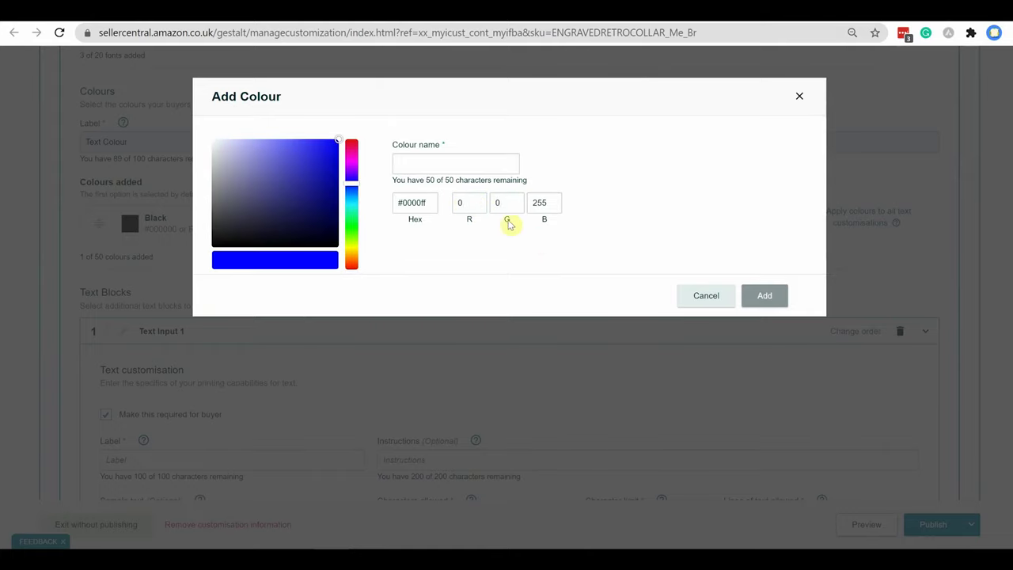
pyautogui.click(436, 165)
pyautogui.write('Blue')
pyautogui.click(760, 296)
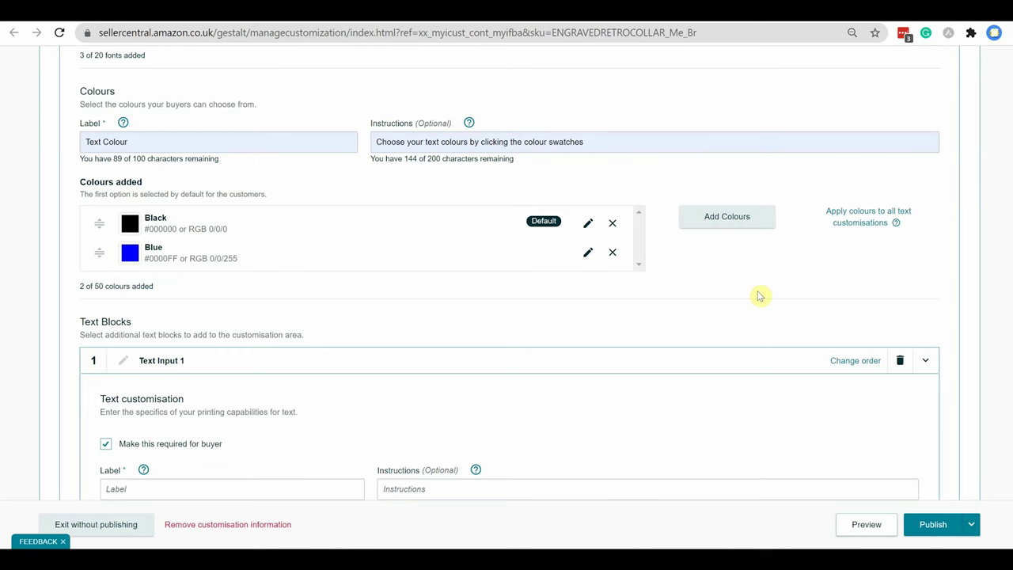
# Copy "Your Pet Name" from the Notepad++ notes into the label of Text Input 1.
pyautogui.scroll(-4, 758, 296)
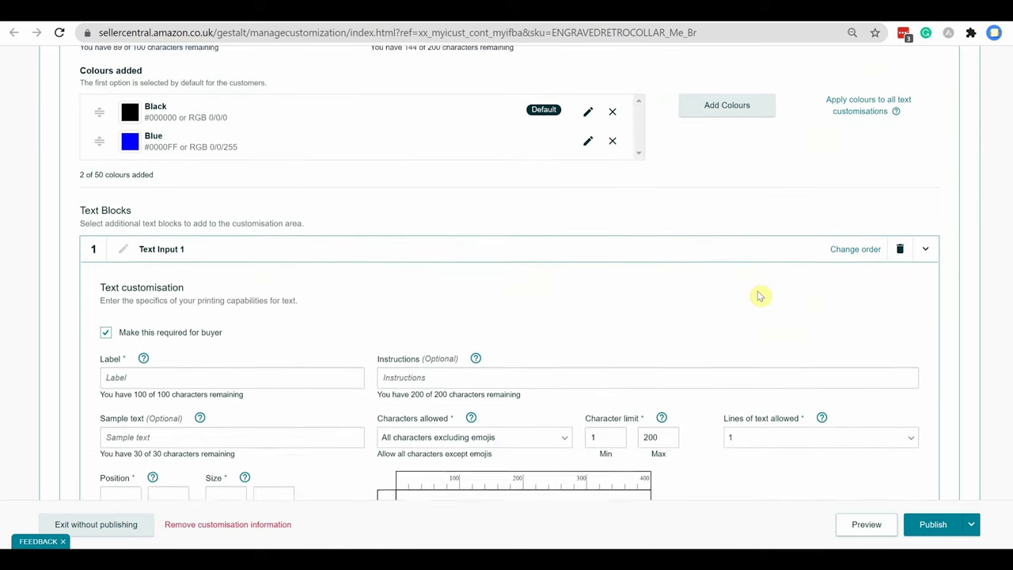
pyautogui.scroll(-2, 758, 296)
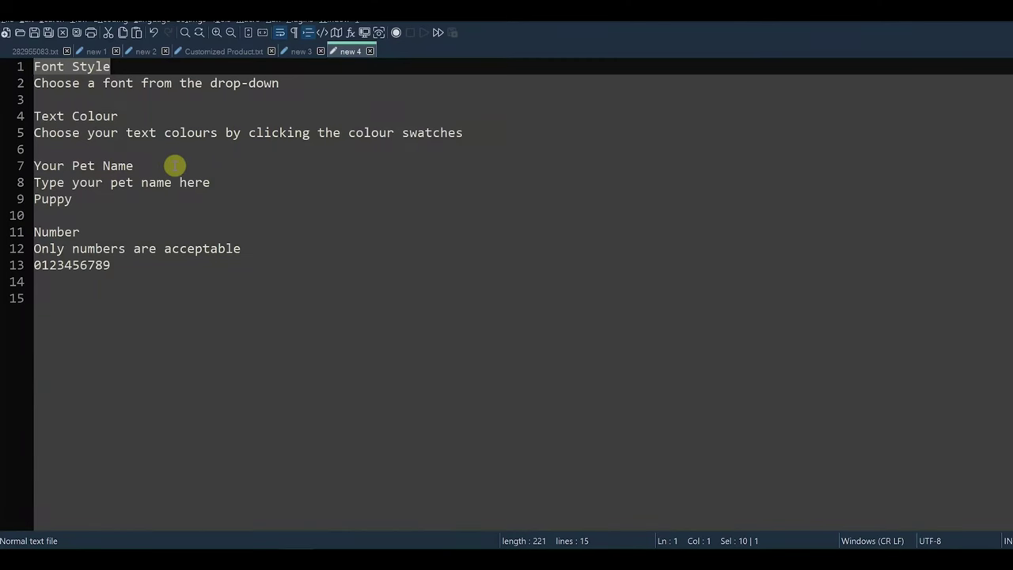
pyautogui.moveTo(174, 166); pyautogui.dragTo(26, 168)
pyautogui.hotkey('ctrl', 'c')
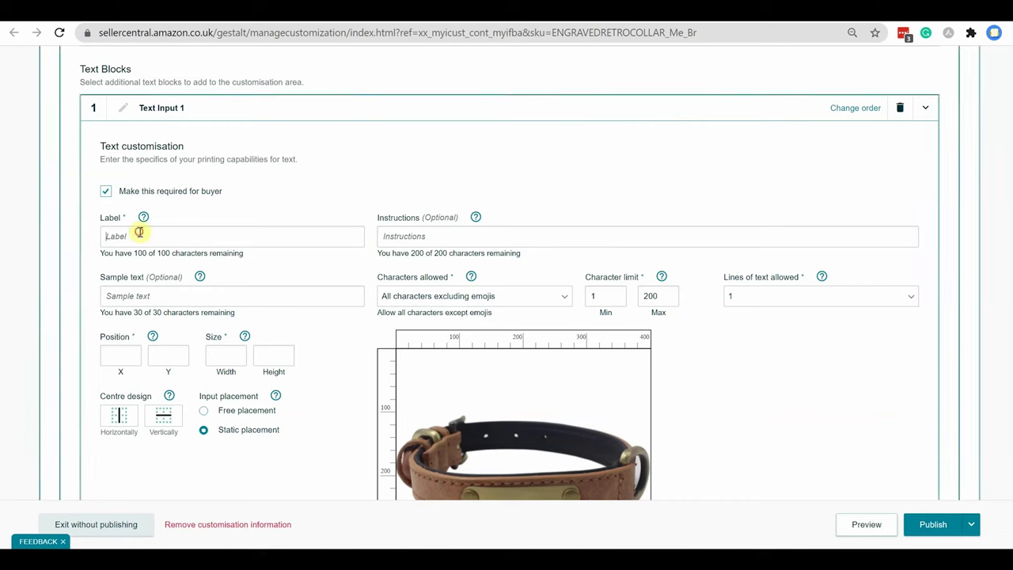
pyautogui.click(139, 231)
pyautogui.hotkey('ctrl', 'v')
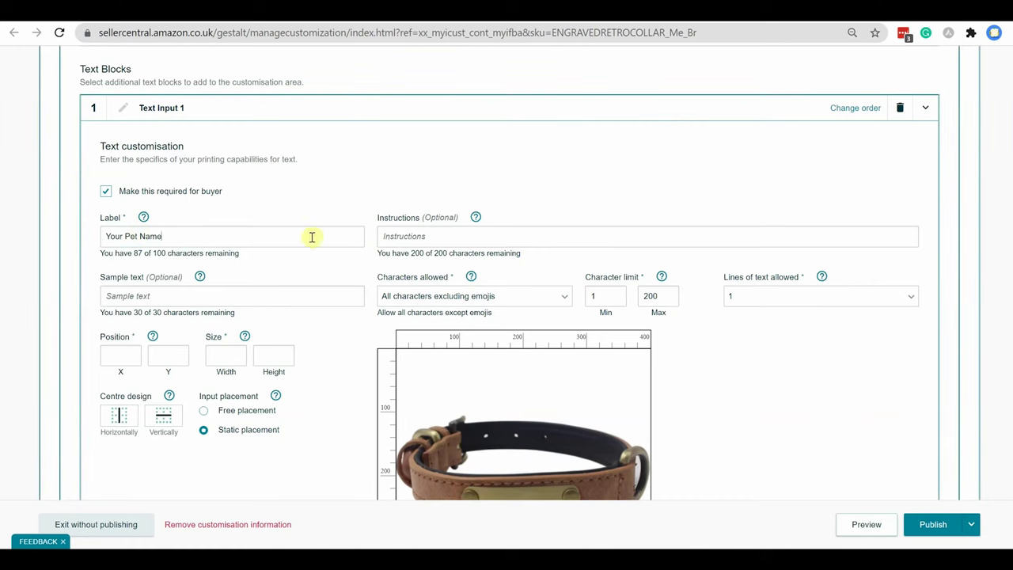
# Copy "Type your pet name here" from the notes into the instructions of Text Input 1.
pyautogui.click(399, 236)
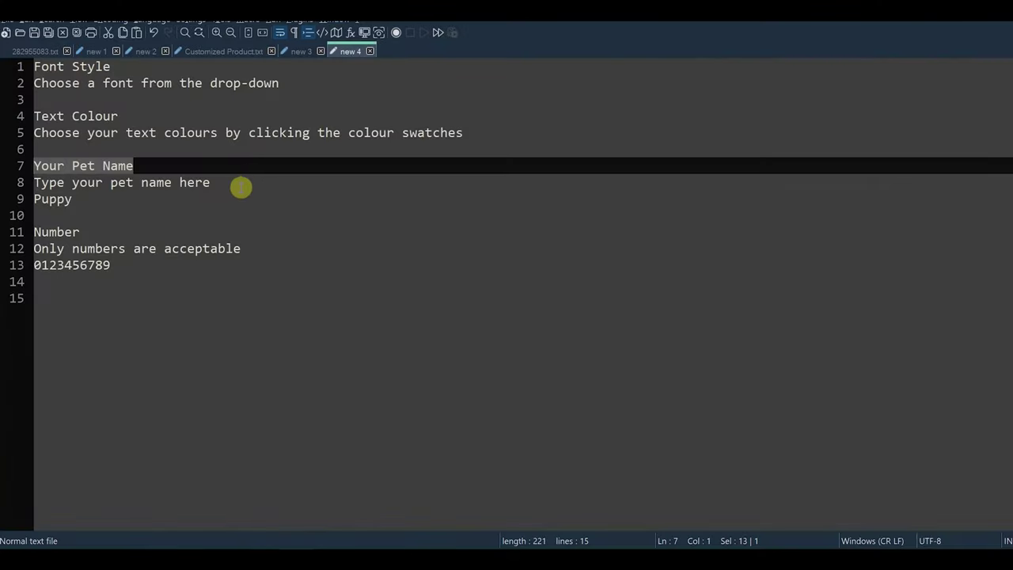
pyautogui.moveTo(237, 185); pyautogui.dragTo(34, 187)
pyautogui.hotkey('ctrl', 'c')
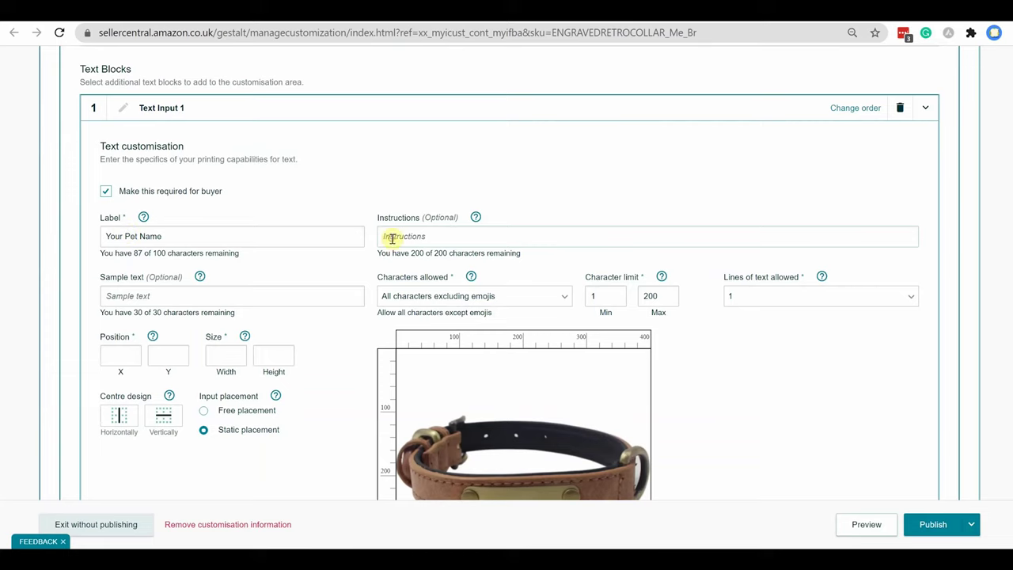
pyautogui.click(388, 236)
pyautogui.hotkey('ctrl', 'v')
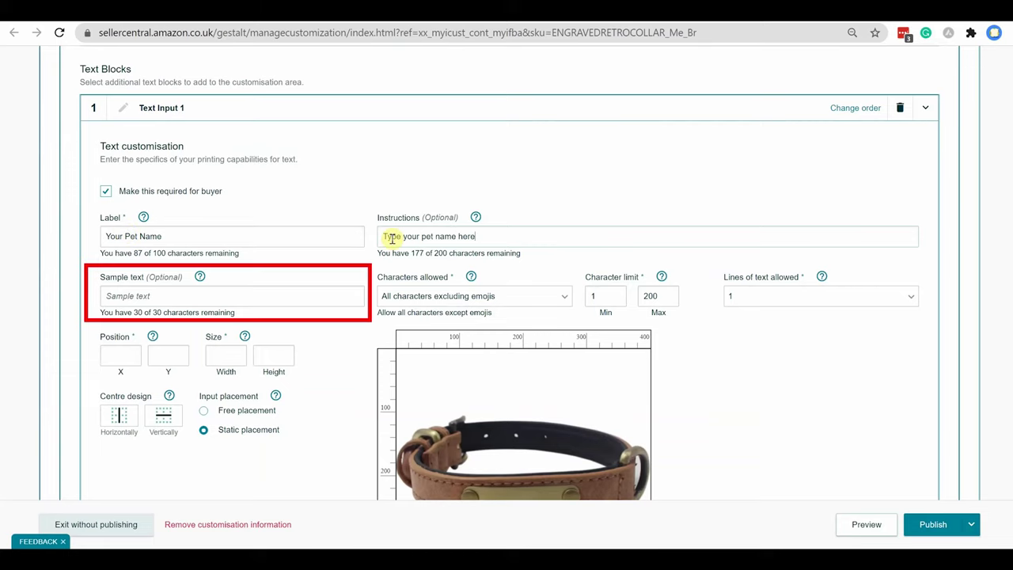
# Enter "Puppy" from the notes as Text Input 1's sample text and set its maximum character limit to 15.
pyautogui.click(202, 294)
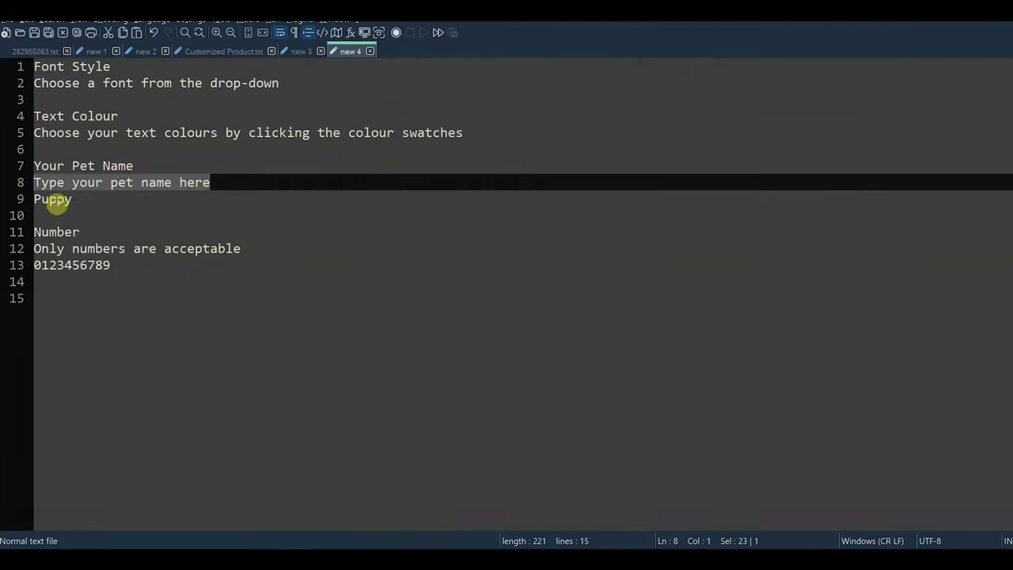
pyautogui.doubleClick(58, 200)
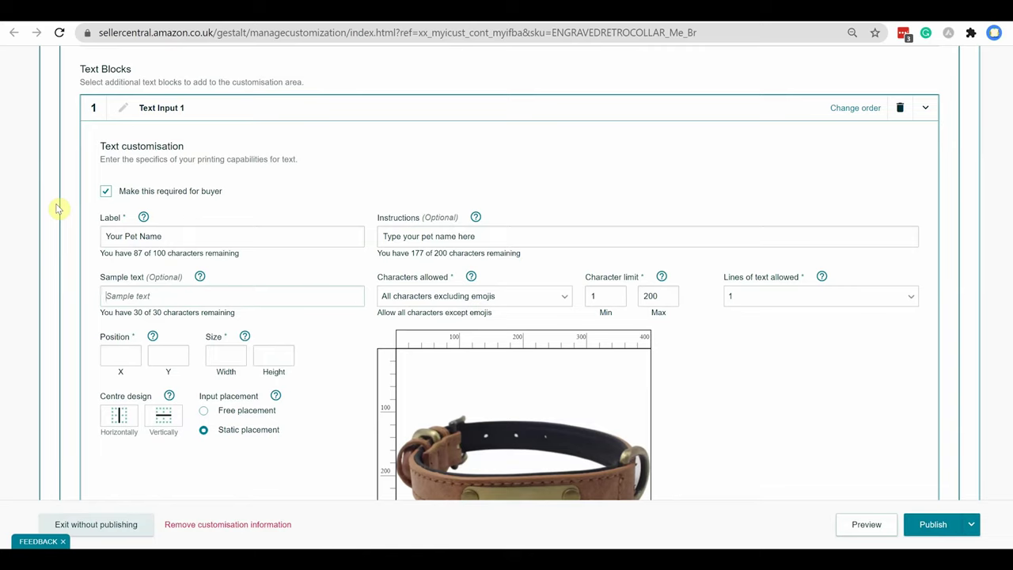
pyautogui.write('Puppy')
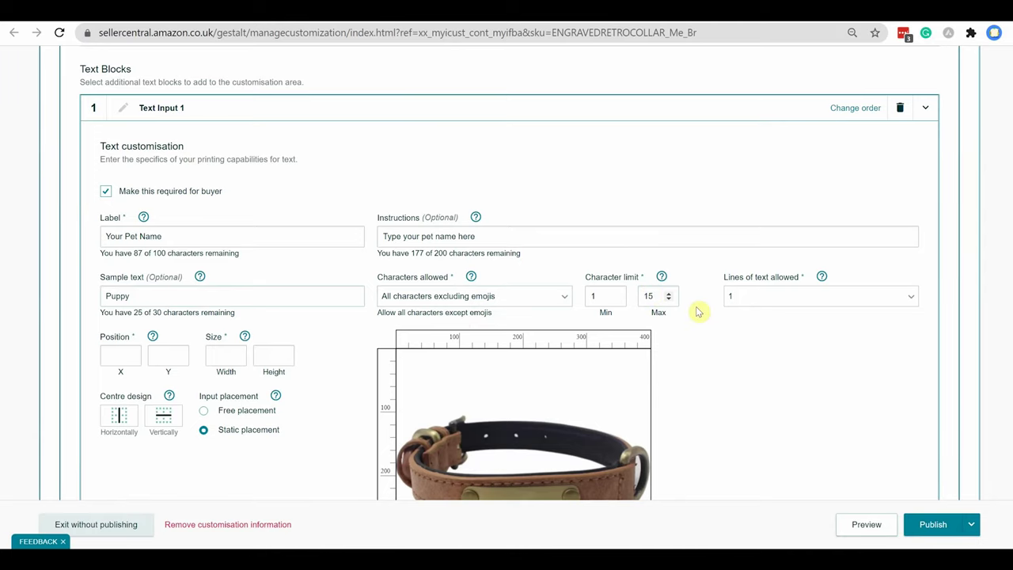
# Draw the pet name text area on the collar's brass plate, about 108 by 18 px at about X 139, Y 218.
pyautogui.scroll(-2, 698, 312)
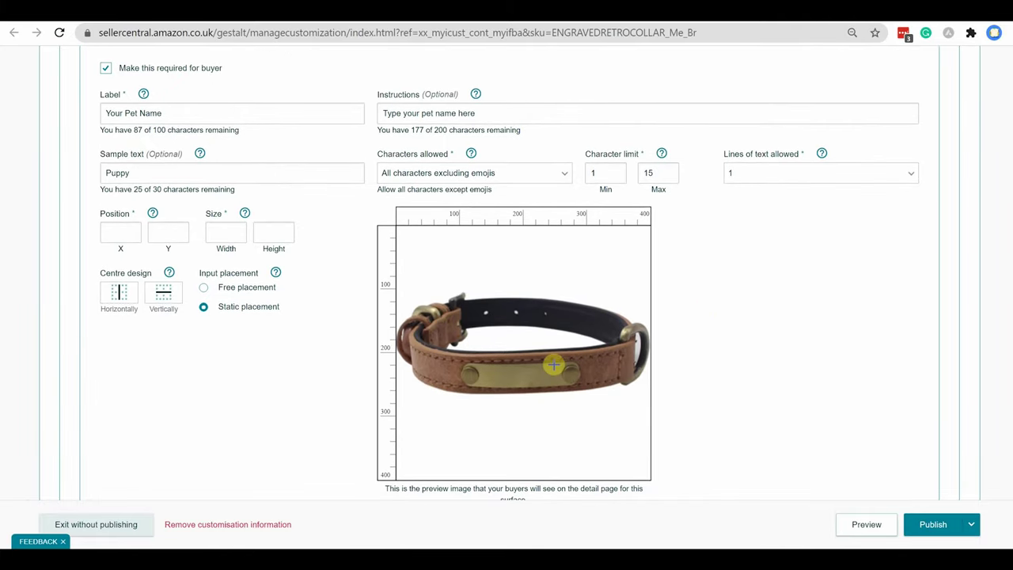
pyautogui.moveTo(552, 365); pyautogui.dragTo(484, 376)
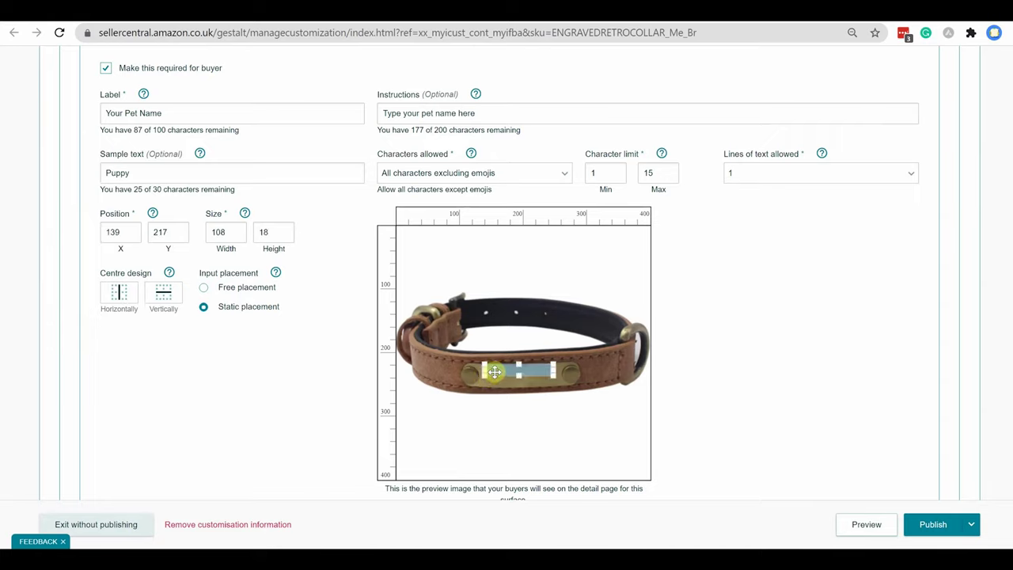
pyautogui.moveTo(493, 372); pyautogui.dragTo(494, 372)
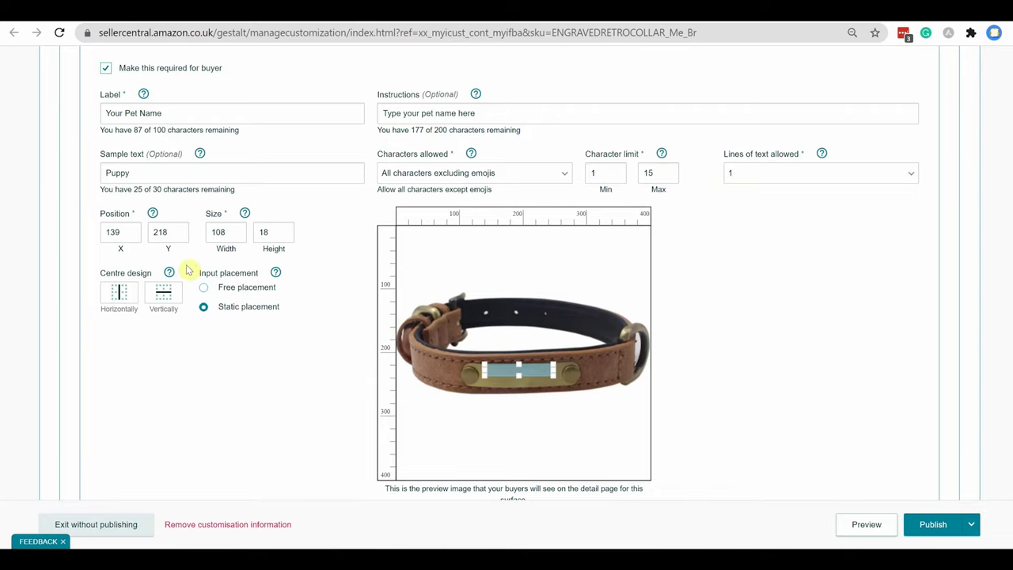
# Add a second text input and copy "Number" from the notes as its label.
pyautogui.scroll(-2, 109, 256)
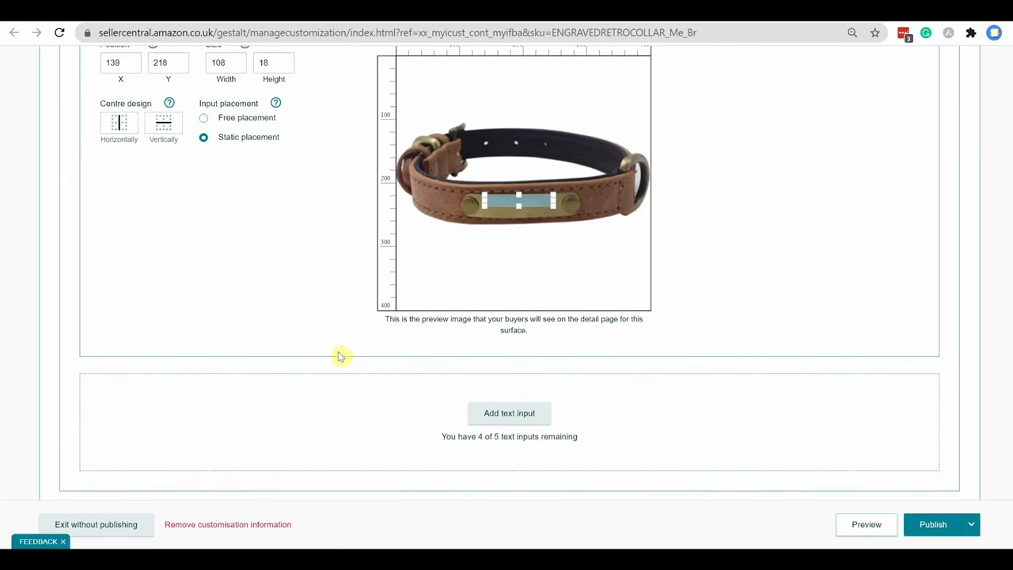
pyautogui.click(486, 415)
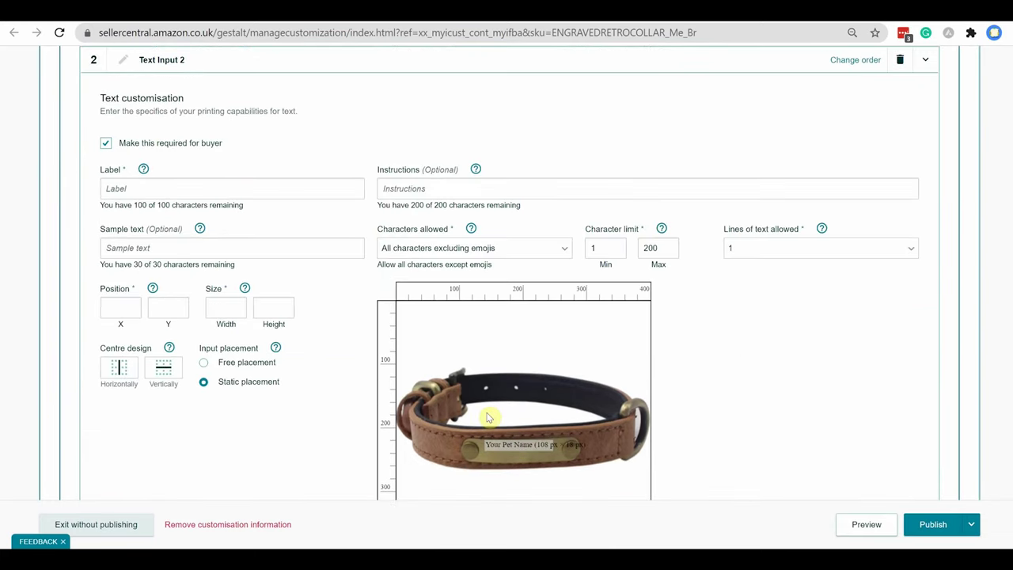
pyautogui.scroll(-2, 488, 417)
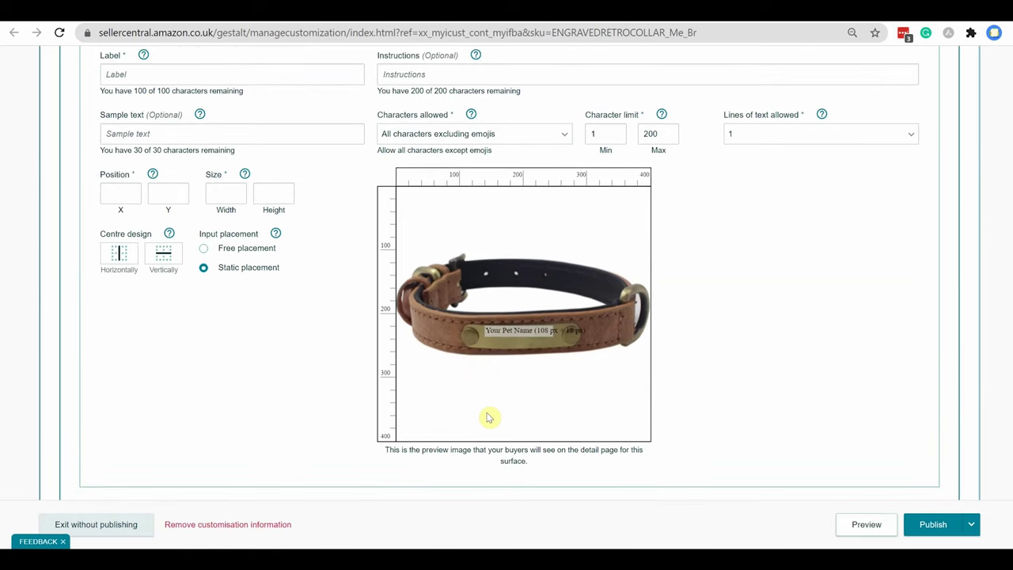
pyautogui.click(253, 69)
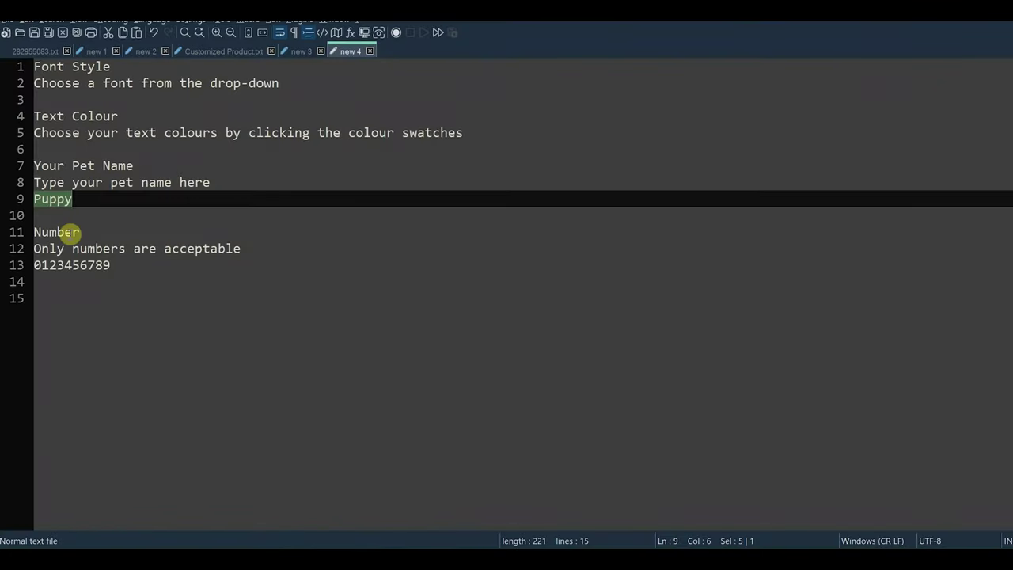
pyautogui.doubleClick(69, 232)
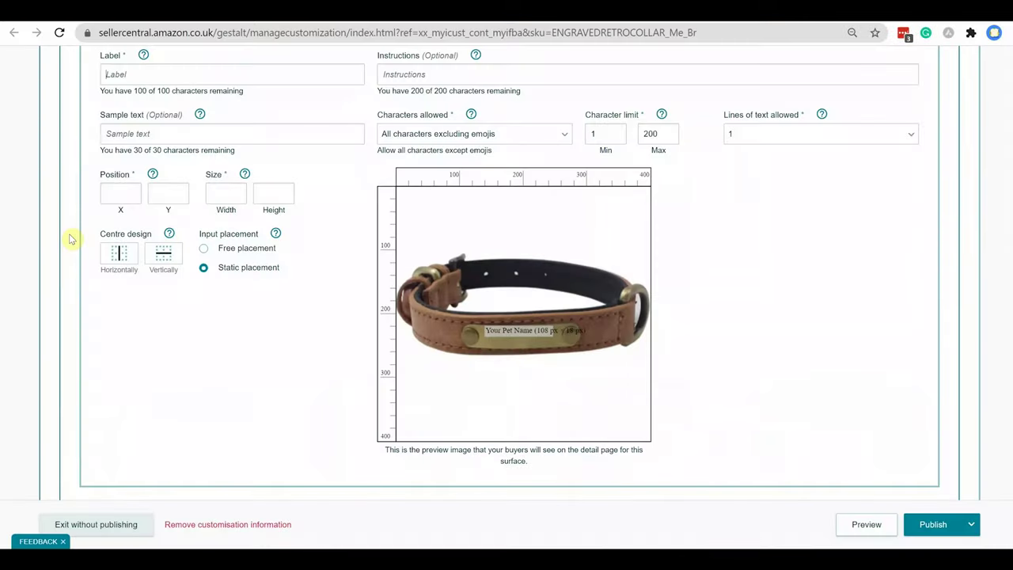
pyautogui.write('Number')
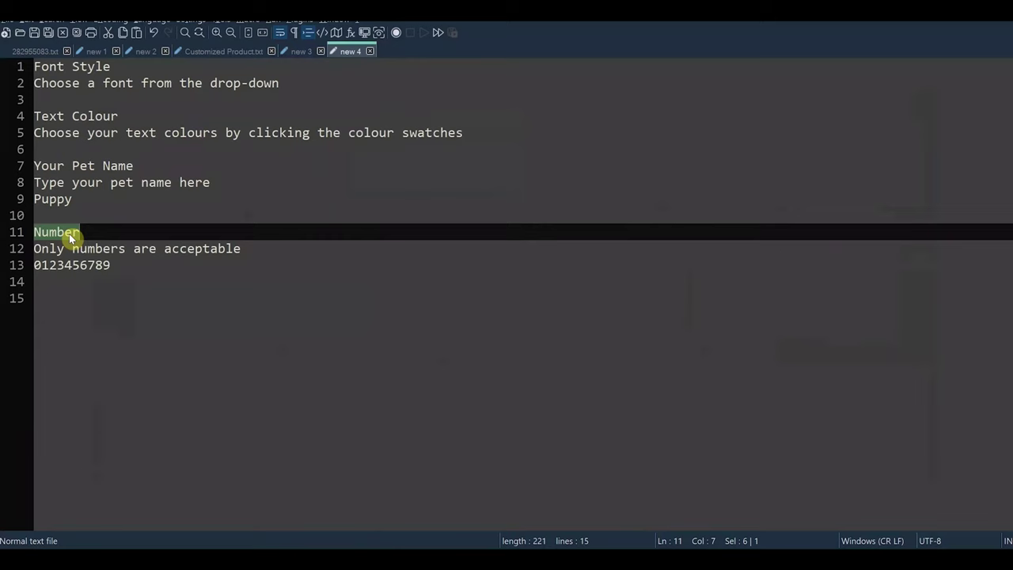
# Copy "Only numbers are acceptable" from the notes into the instructions of Text Input 2.
pyautogui.tripleClick(68, 249)
pyautogui.hotkey('ctrl', 'c')
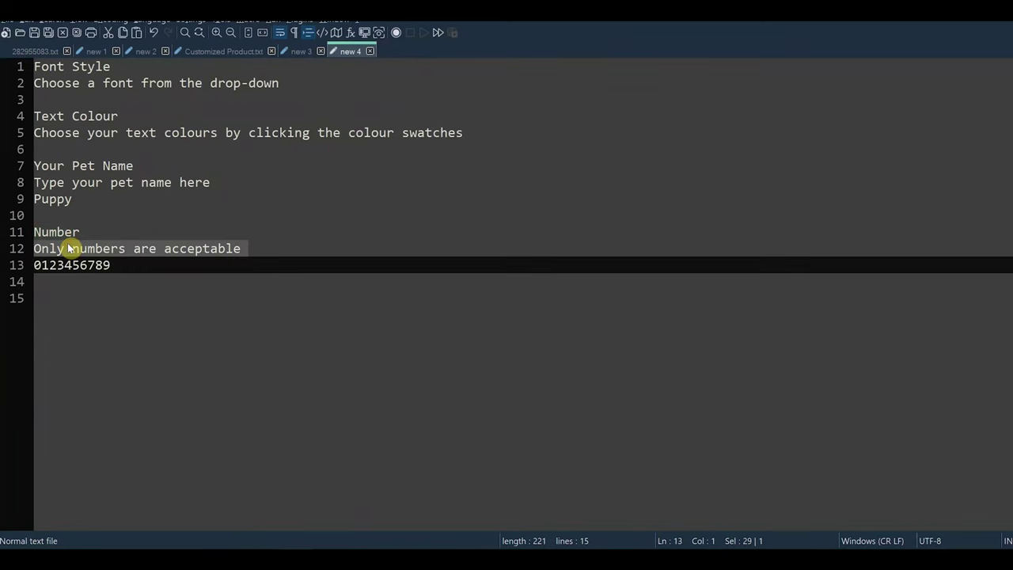
pyautogui.hotkey('alt', 'Tab')
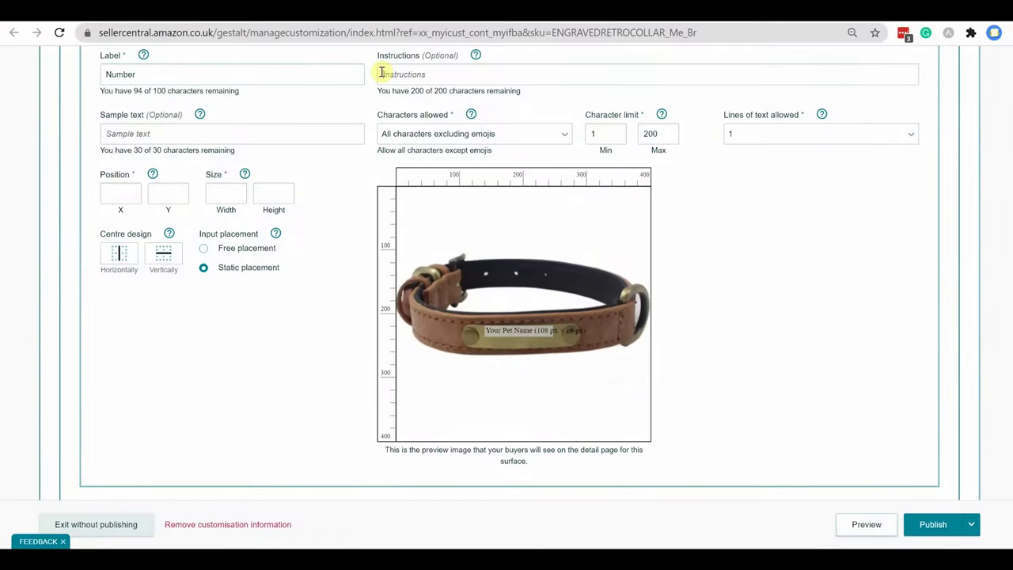
pyautogui.click(382, 73)
pyautogui.hotkey('ctrl', 'v')
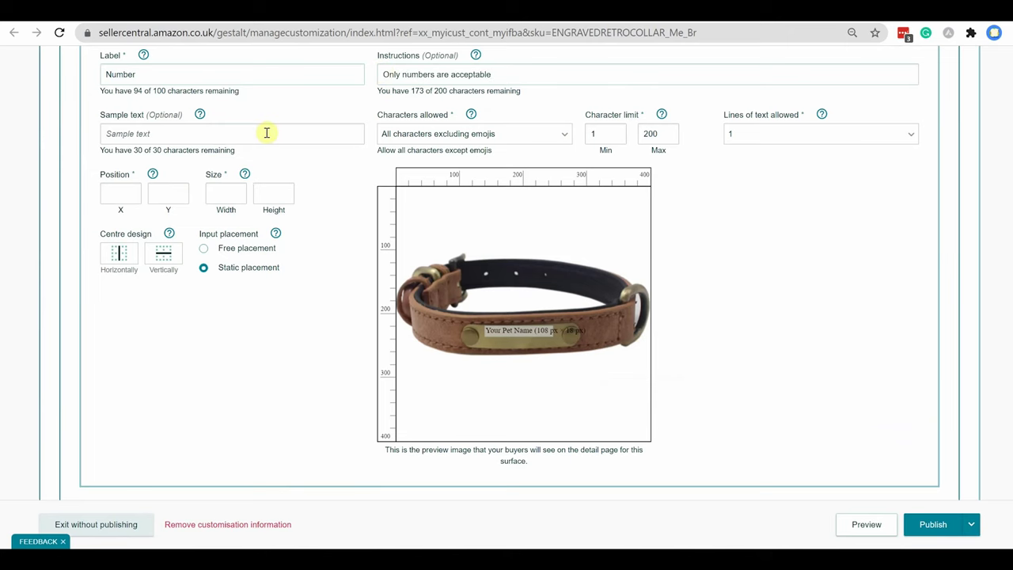
pyautogui.hotkey('alt', 'Tab')
pyautogui.doubleClick(100, 264)
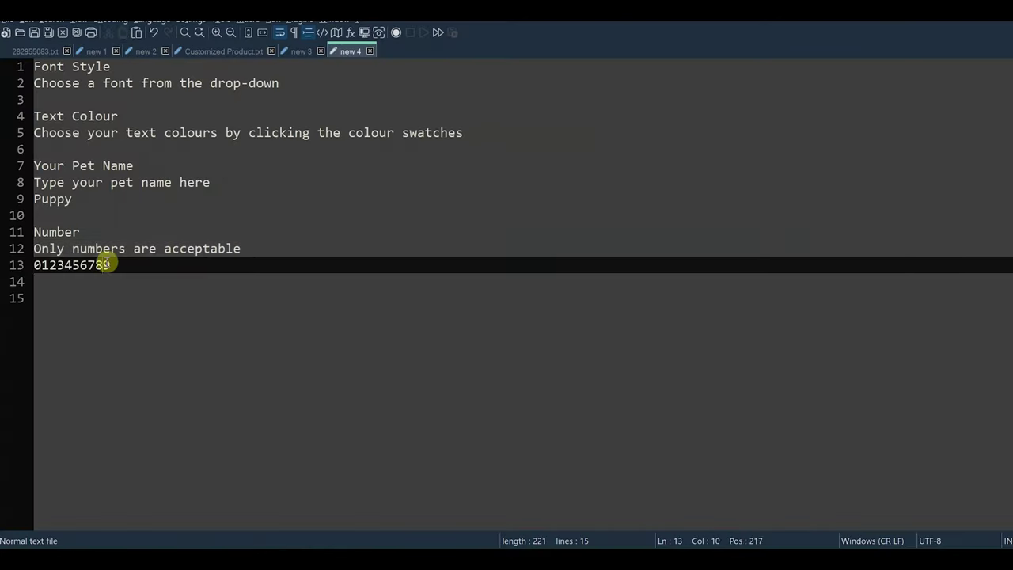
pyautogui.hotkey('ctrl', 'c')
pyautogui.hotkey('alt', 'Tab')
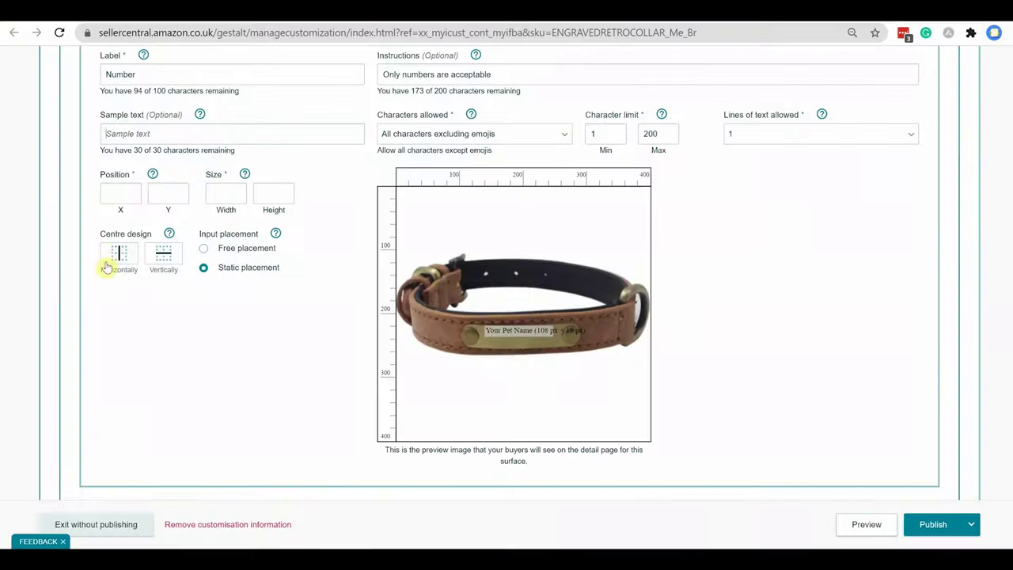
pyautogui.click(105, 134)
pyautogui.hotkey('ctrl', 'v')
# Restrict Text Input 2 to Numbers (English only) and set its maximum character limit to 15.
pyautogui.click(474, 134)
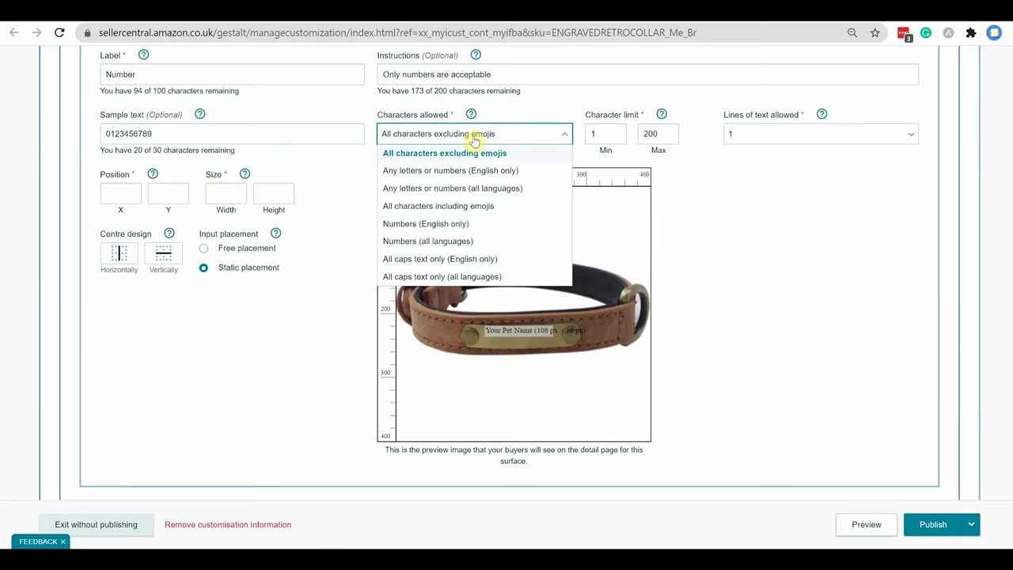
pyautogui.click(424, 223)
pyautogui.moveTo(669, 136); pyautogui.dragTo(616, 138)
pyautogui.write('15')
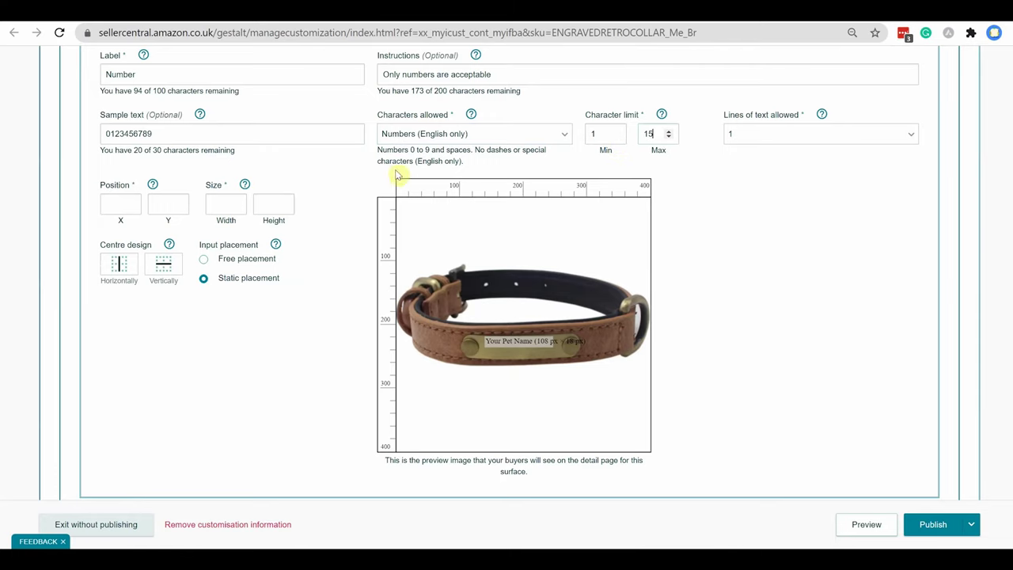
# Place Text Input 2's area on the collar's metal plate below the pet name, at about X 139, Y 237, with a size of 108 × 16.
pyautogui.click(369, 183)
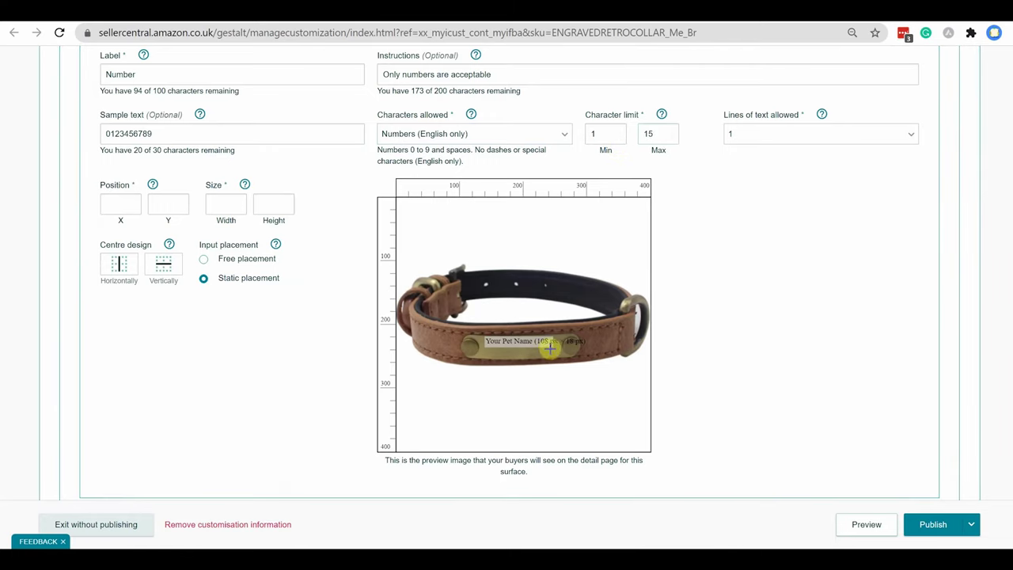
pyautogui.moveTo(550, 346); pyautogui.dragTo(502, 354)
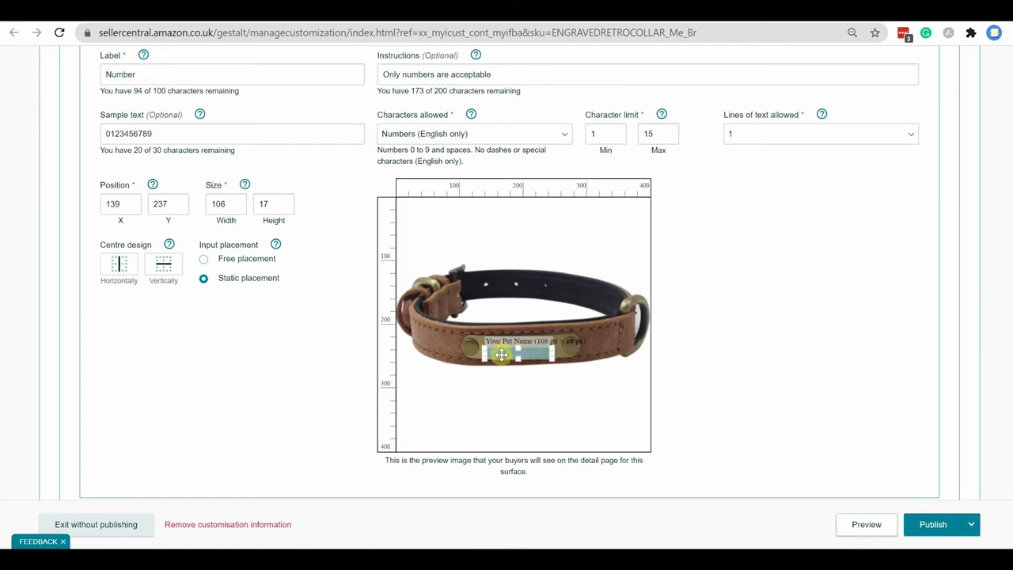
pyautogui.click(284, 207)
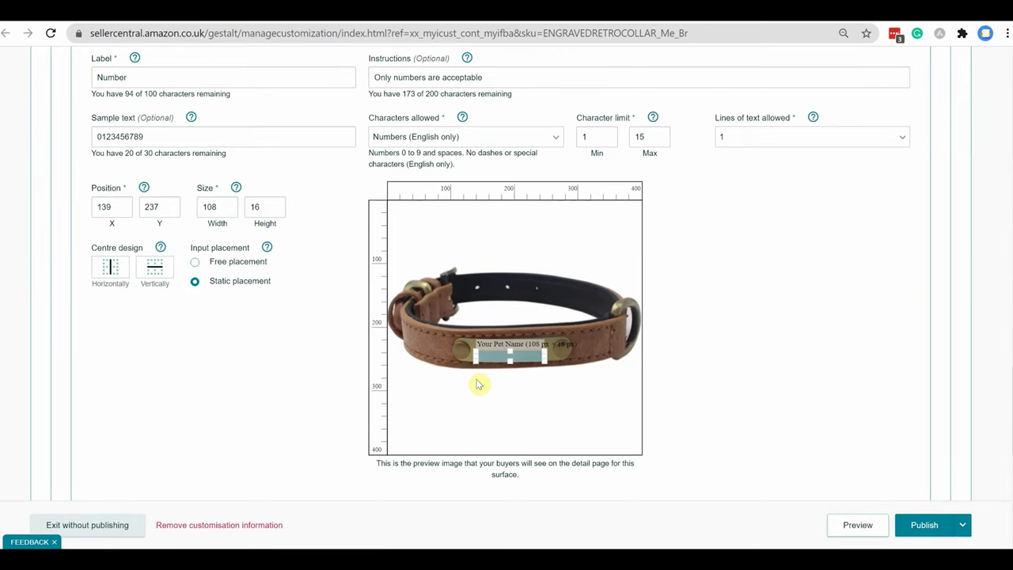
# Open the buyer preview and test the text inputs with "Pet Name" as the pet name and "01239874" as the number.
pyautogui.click(870, 527)
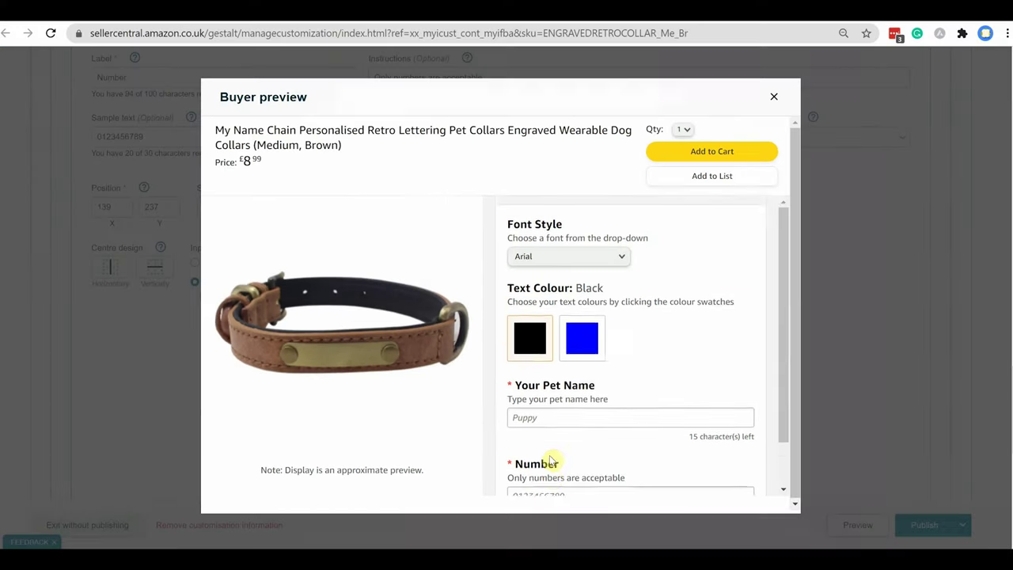
pyautogui.scroll(-1, 565, 499)
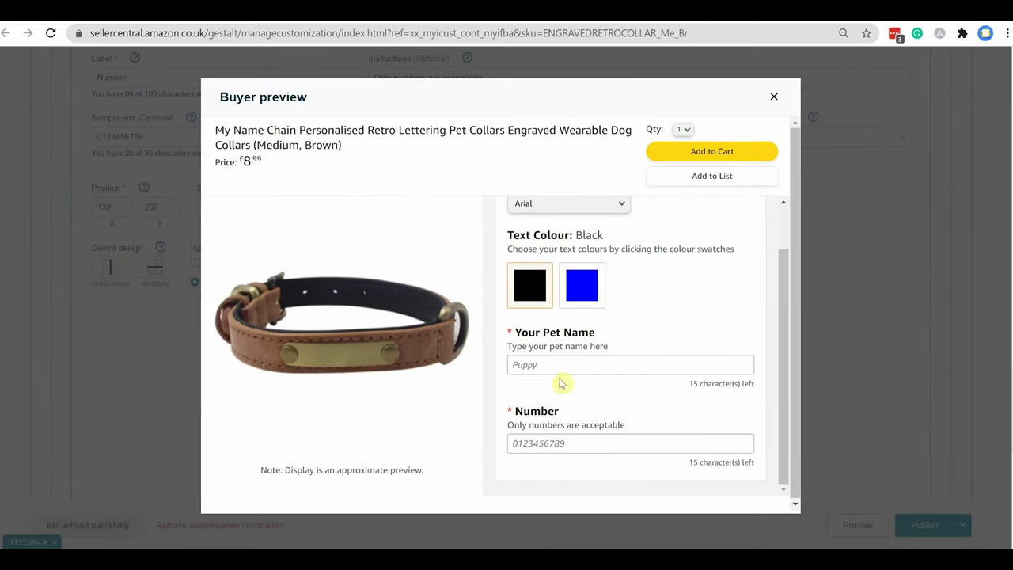
pyautogui.click(559, 365)
pyautogui.write('Pet Name')
pyautogui.click(569, 444)
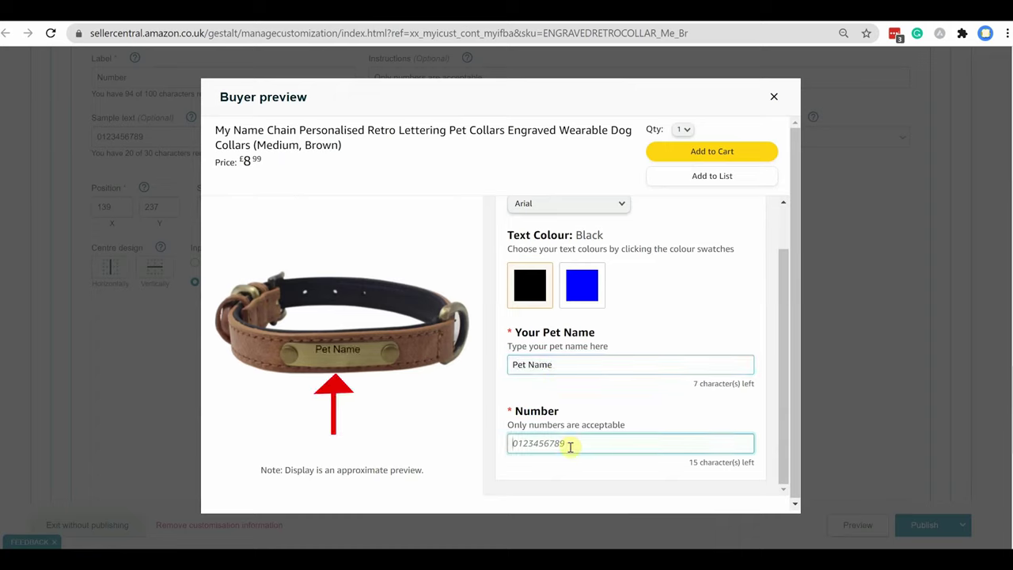
pyautogui.write('01239874')
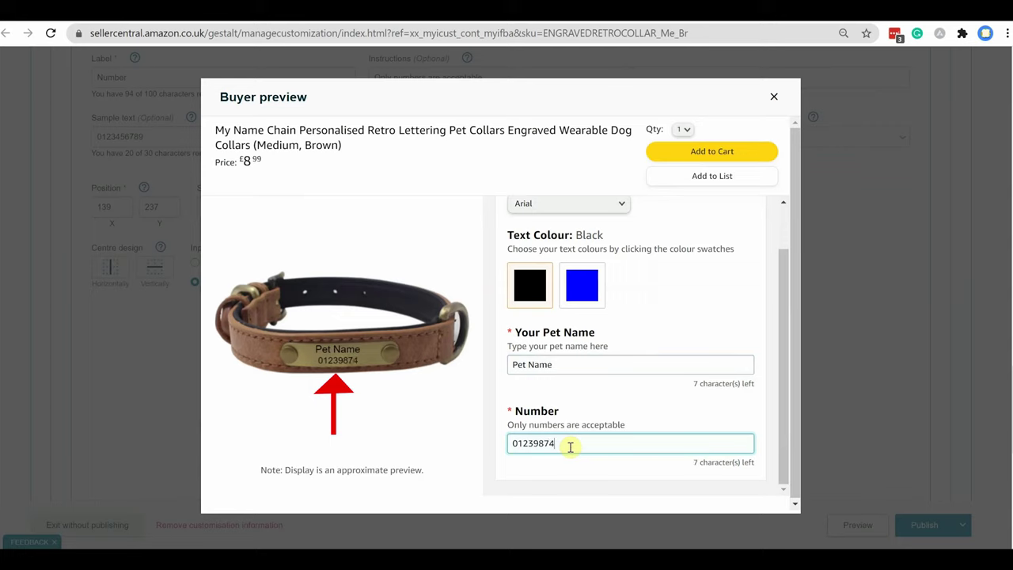
# Try the Abel and Abril Fatface font styles on the previewed collar text and return to Arial.
pyautogui.scroll(2, 569, 445)
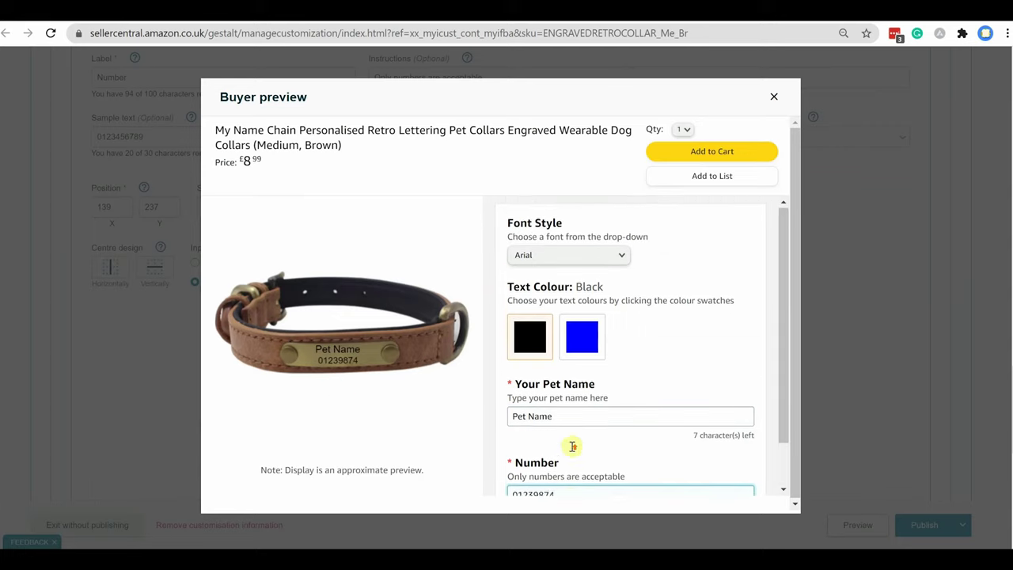
pyautogui.click(556, 255)
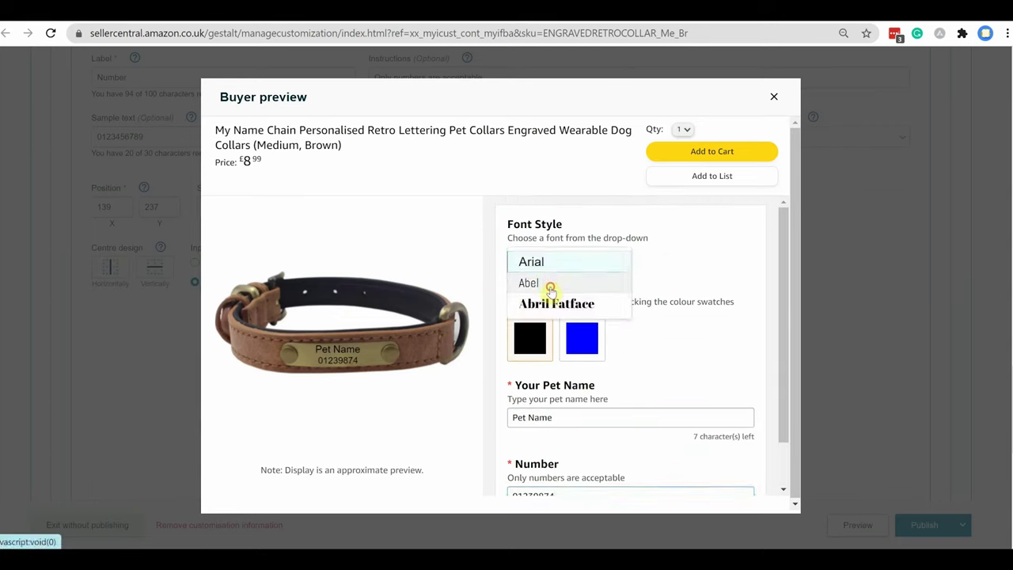
pyautogui.click(549, 284)
pyautogui.click(558, 256)
pyautogui.click(561, 302)
pyautogui.click(559, 272)
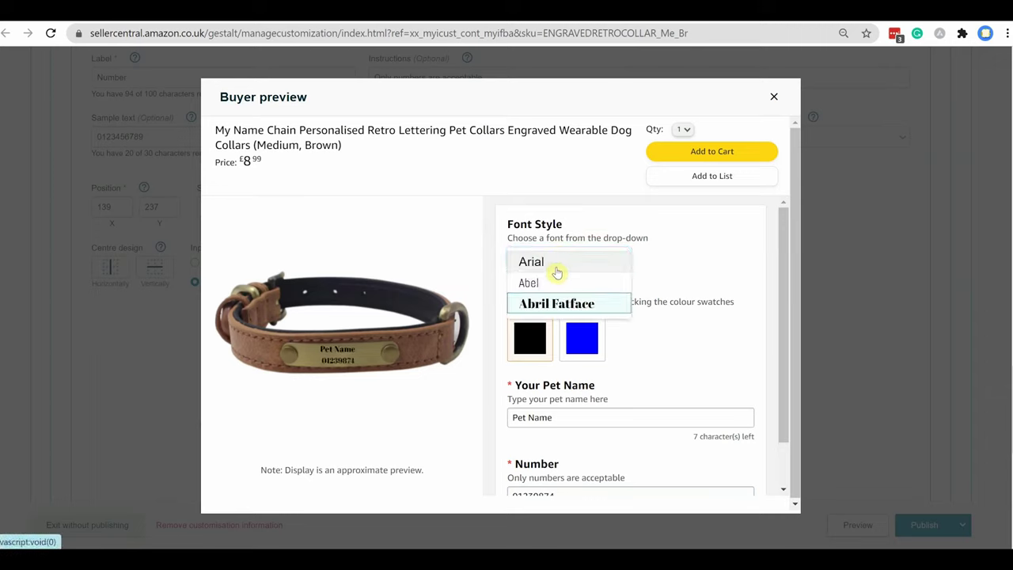
pyautogui.click(557, 267)
# Switch the previewed text colour between blue and black, finishing on blue.
pyautogui.click(580, 338)
pyautogui.click(530, 337)
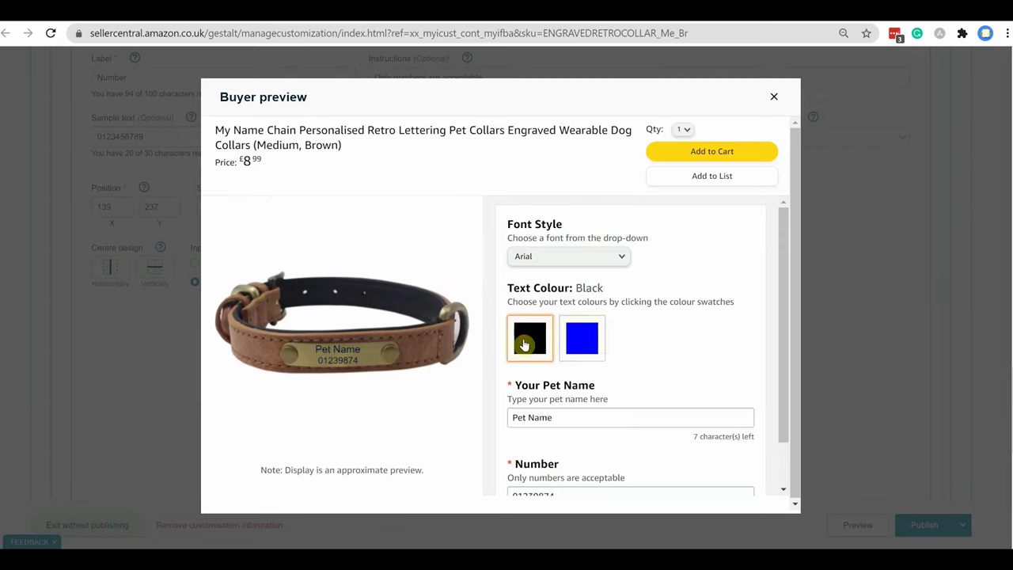
pyautogui.click(571, 344)
# Clear the pet name and number in the preview, try adding the collar to the cart, and review the required-field feedback.
pyautogui.scroll(-1, 571, 344)
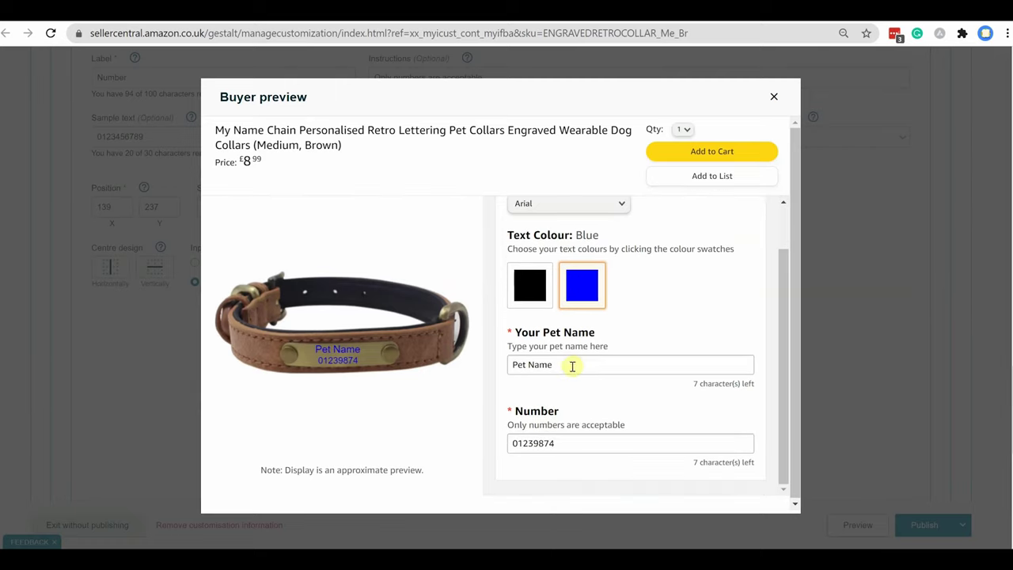
pyautogui.moveTo(572, 364); pyautogui.dragTo(459, 380)
pyautogui.press('BackSpace')
pyautogui.doubleClick(554, 443)
pyautogui.press('BackSpace')
pyautogui.scroll(1, 602, 379)
pyautogui.click(689, 153)
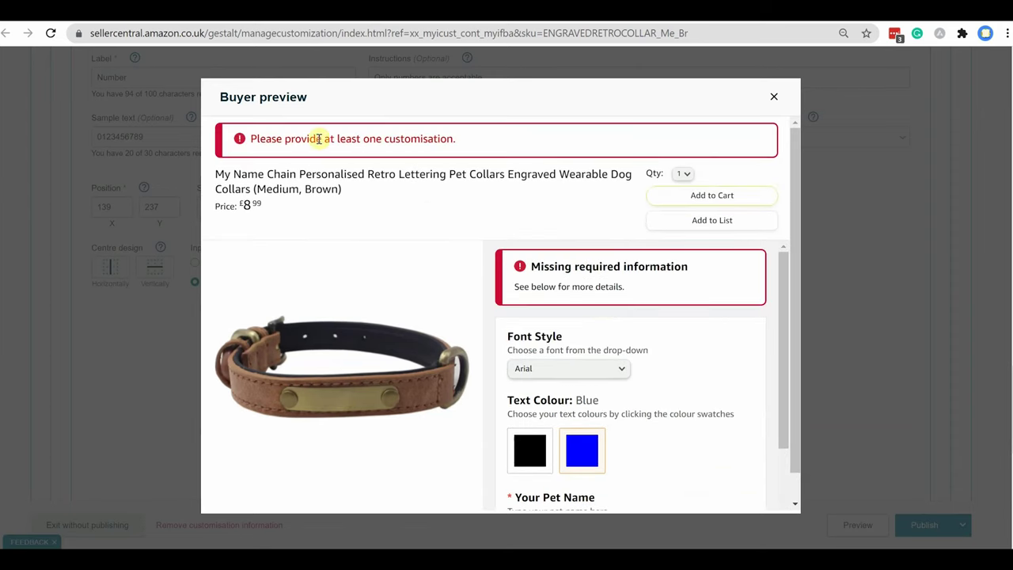
pyautogui.moveTo(357, 138); pyautogui.dragTo(524, 140)
pyautogui.click(663, 398)
pyautogui.scroll(-2, 665, 398)
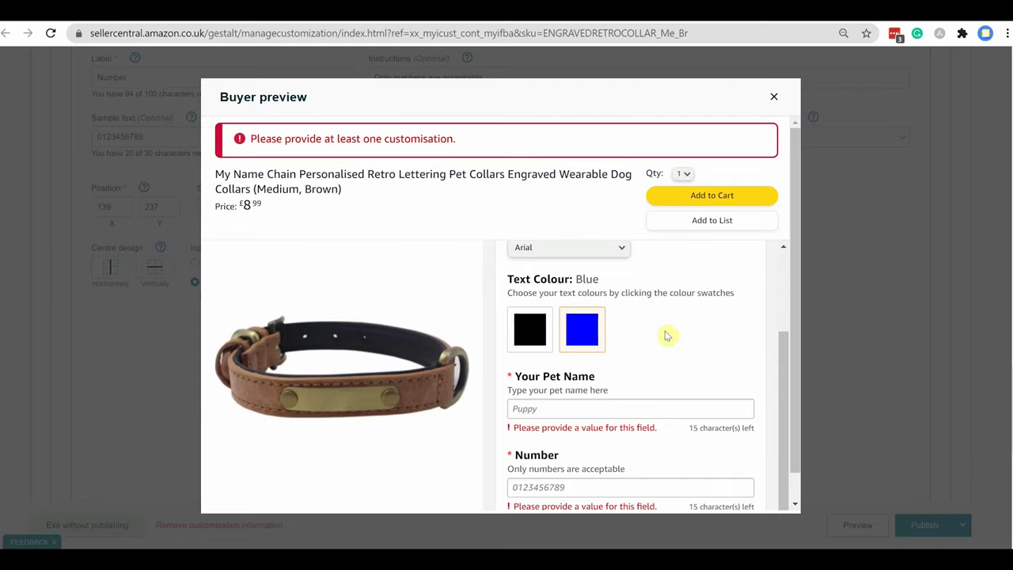
# Close the buyer preview and publish the collar's text customisation.
pyautogui.click(772, 98)
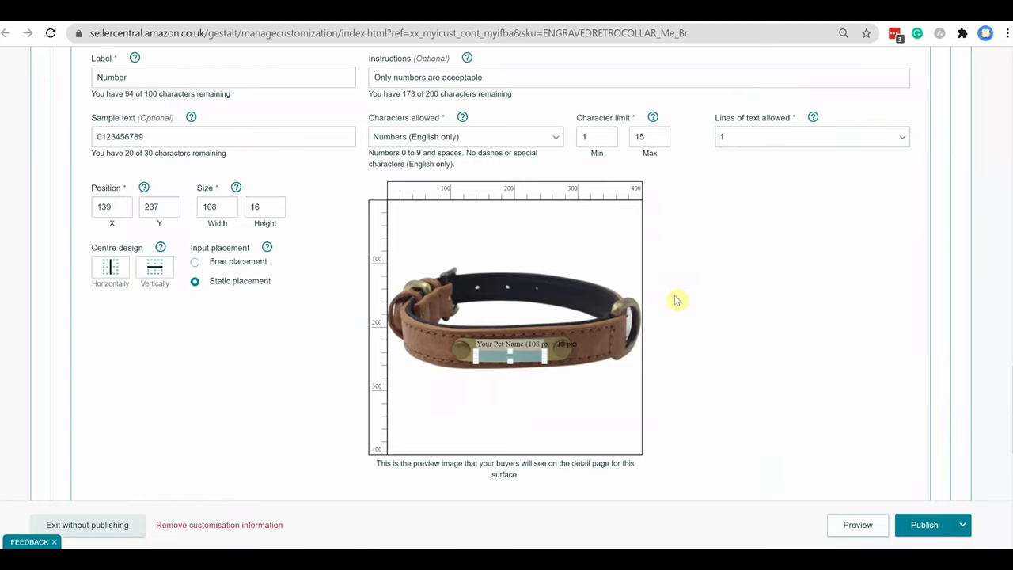
pyautogui.click(922, 529)
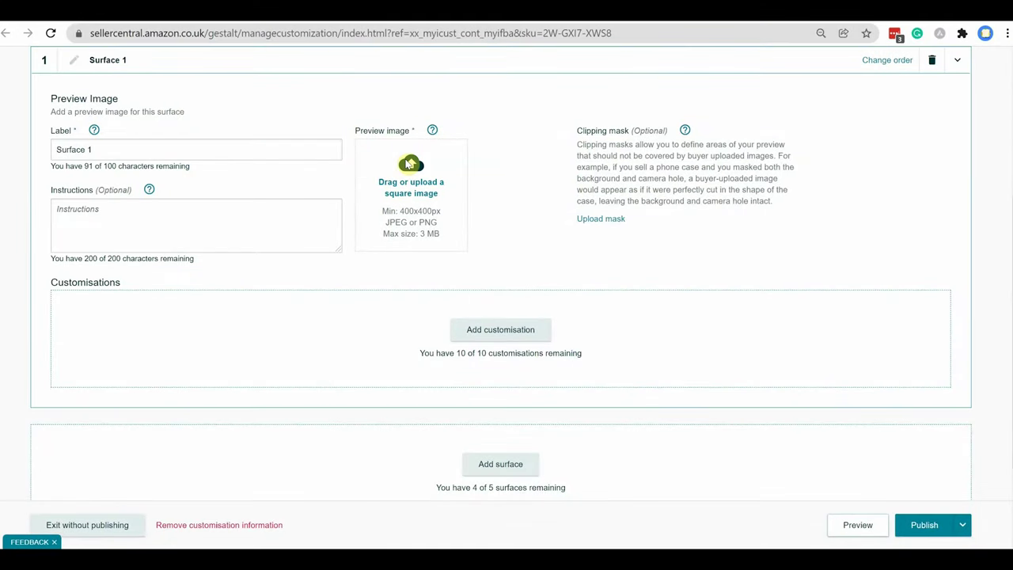
# Upload "Photo Personalization B092JVFDRH.png" as the preview image for Surface 1 of the golf ball marker listing.
pyautogui.click(409, 164)
pyautogui.click(667, 255)
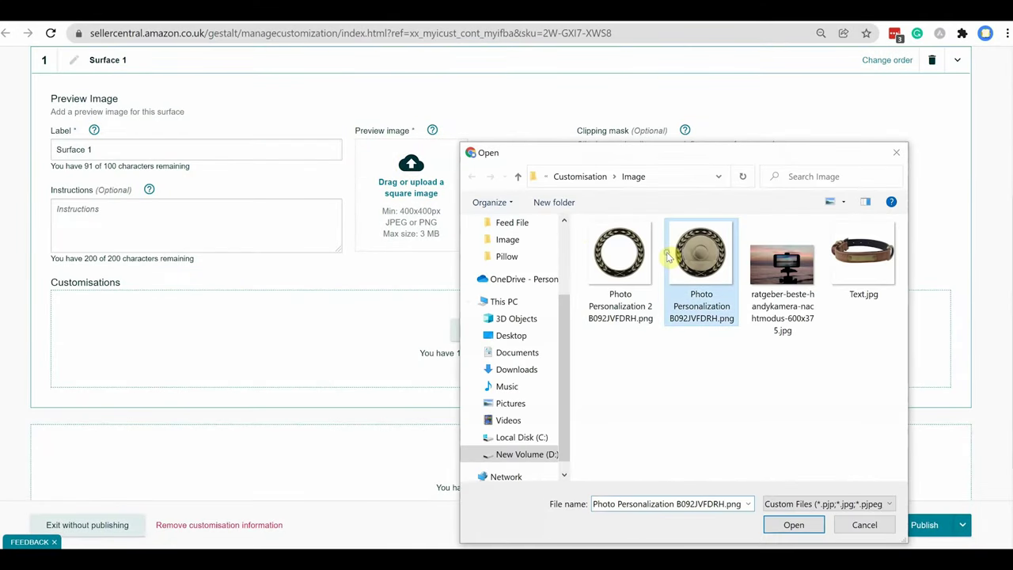
pyautogui.doubleClick(669, 253)
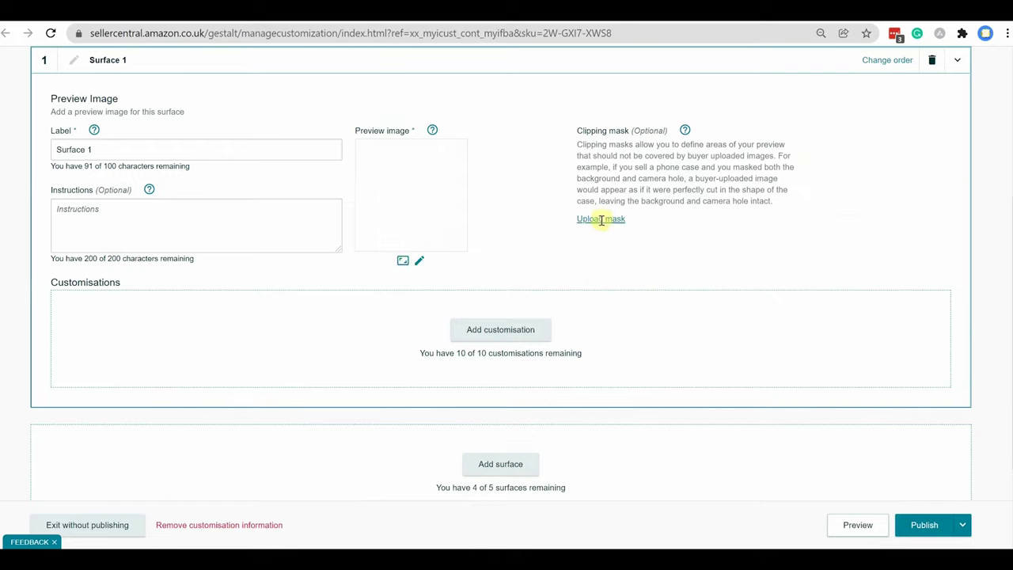
# Upload "Photo Personalization 2 B092JVFDRH.png" as the clipping mask for Surface 1.
pyautogui.click(601, 220)
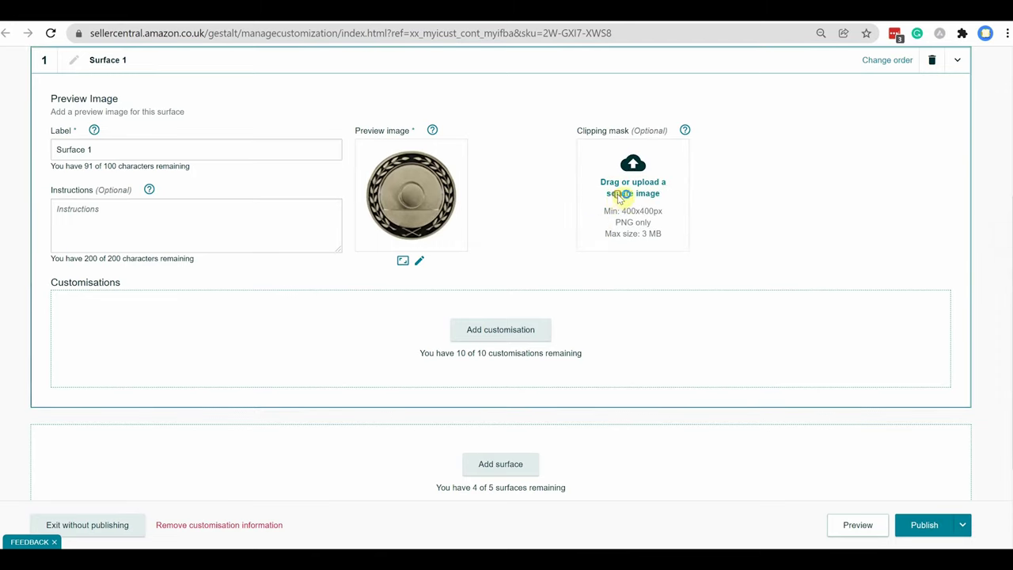
pyautogui.click(619, 198)
pyautogui.doubleClick(625, 250)
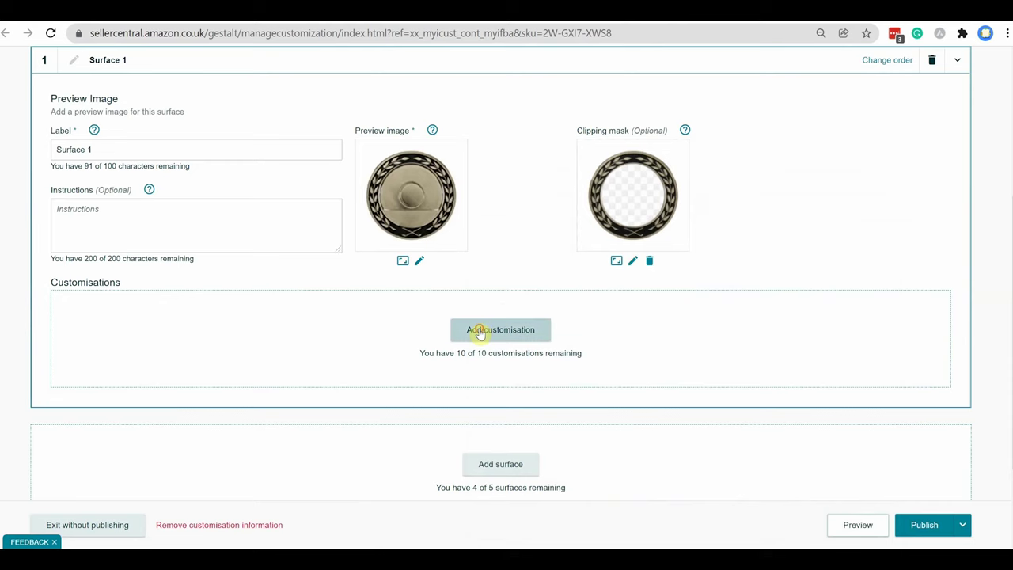
# Add an Image customisation to Surface 1, labelled "Image" with the instructions "Choose Customizable Image".
pyautogui.click(479, 334)
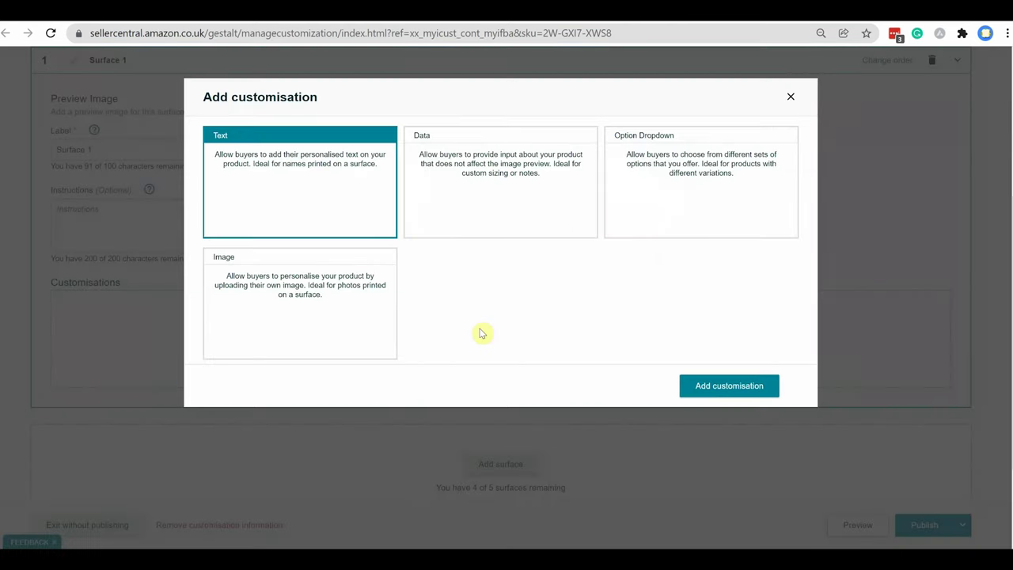
pyautogui.click(313, 295)
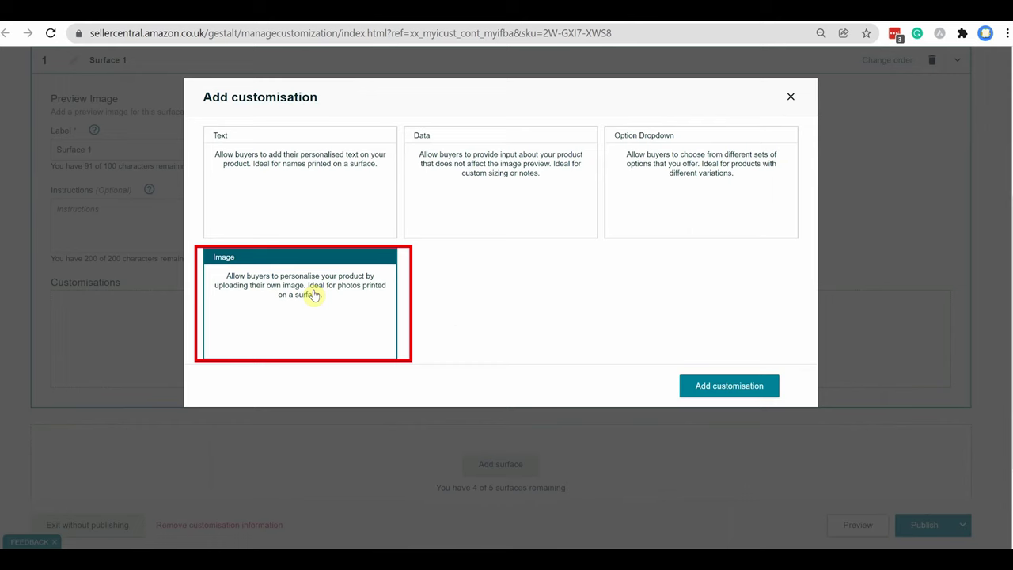
pyautogui.click(709, 383)
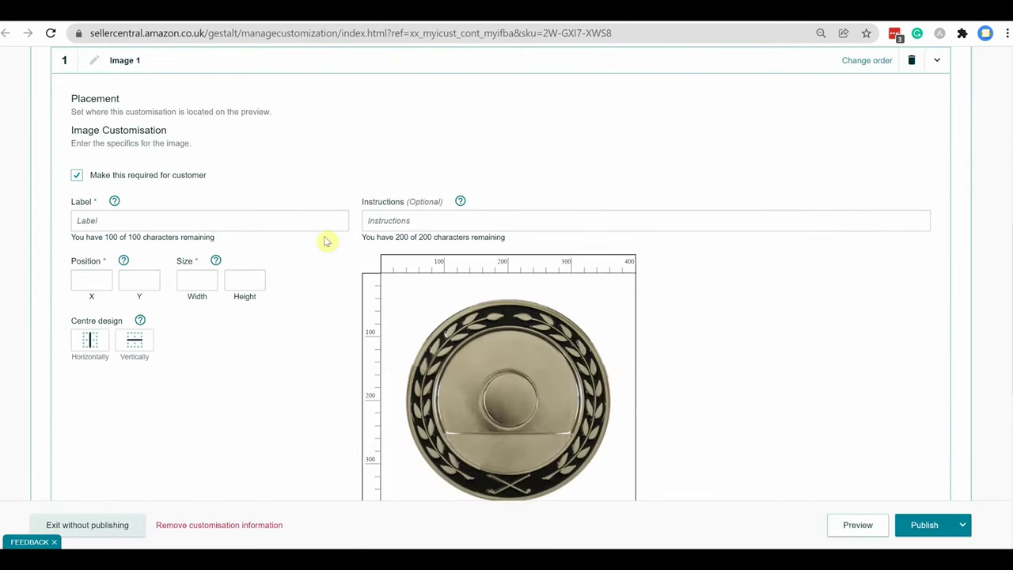
pyautogui.click(305, 222)
pyautogui.write('Image')
pyautogui.click(432, 213)
pyautogui.write('Choose Customizable Image')
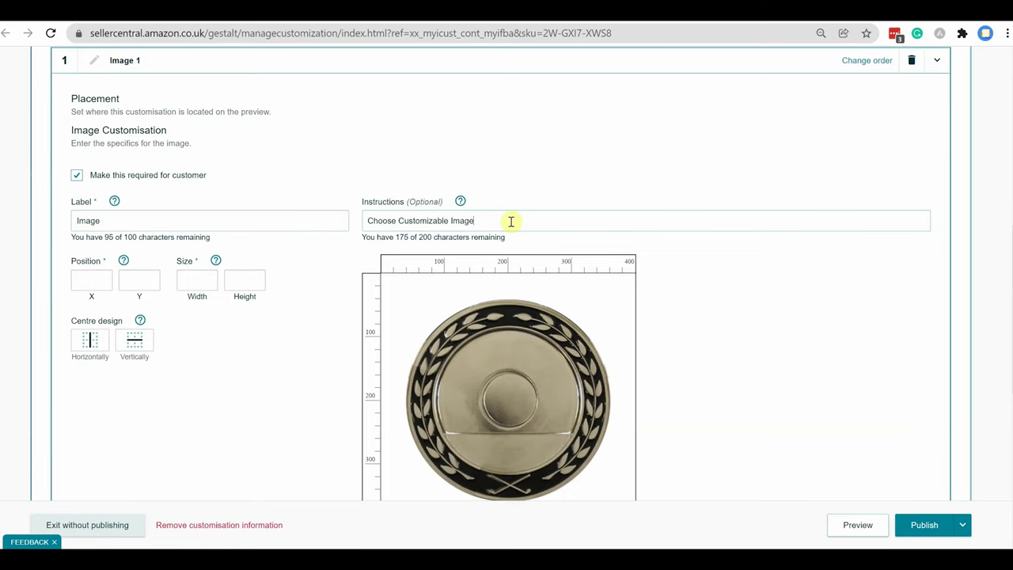
# Draw the image area over the marker's inner circle, about 250 × 236 in size, at about X 75, Y 85.
pyautogui.scroll(-2, 511, 219)
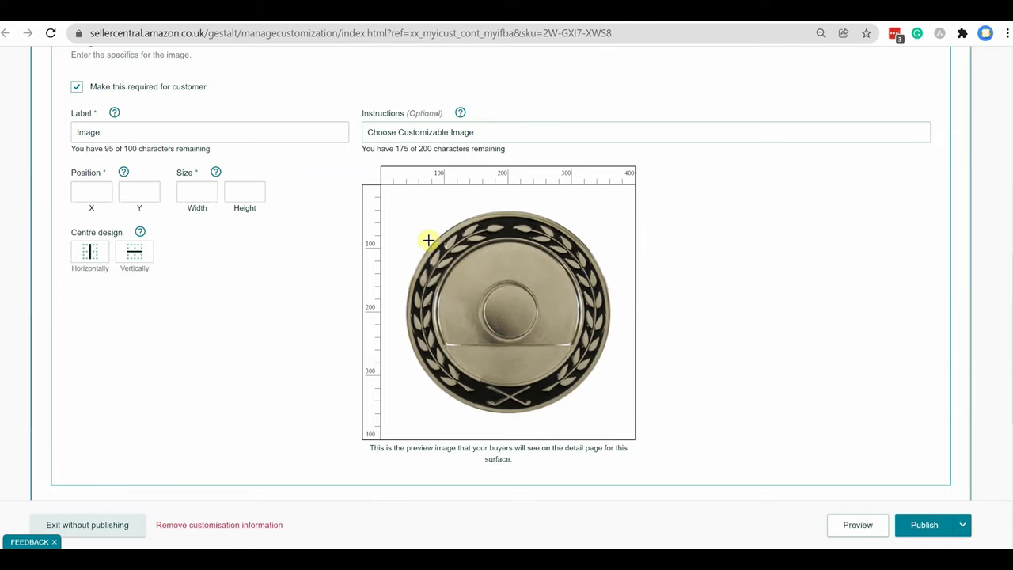
pyautogui.moveTo(429, 240); pyautogui.dragTo(587, 389)
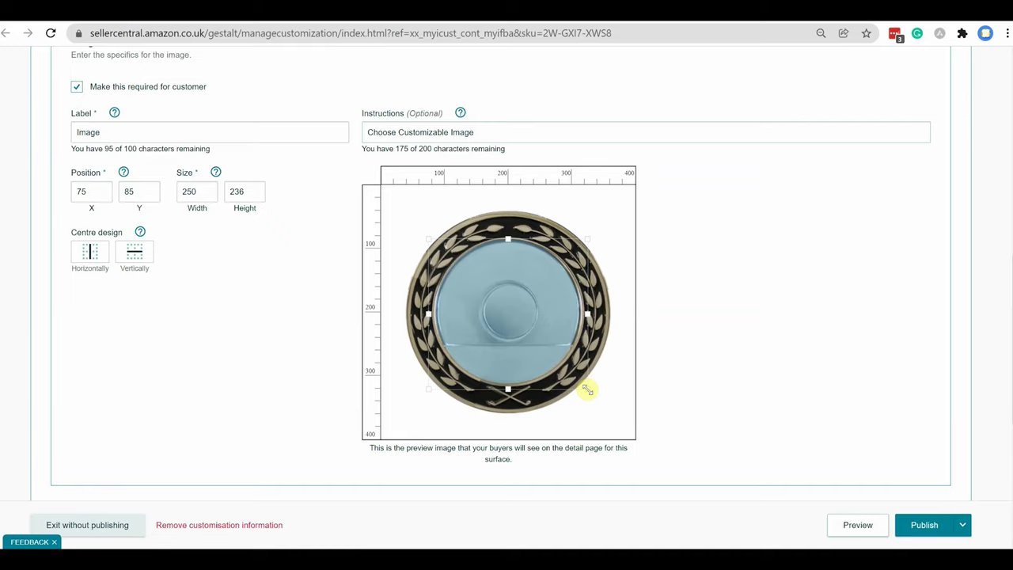
# Open the buyer preview and upload "ratgeber-beste-handykamera-nachtmodus-600x375.jpg" as the buyer's test image.
pyautogui.click(856, 523)
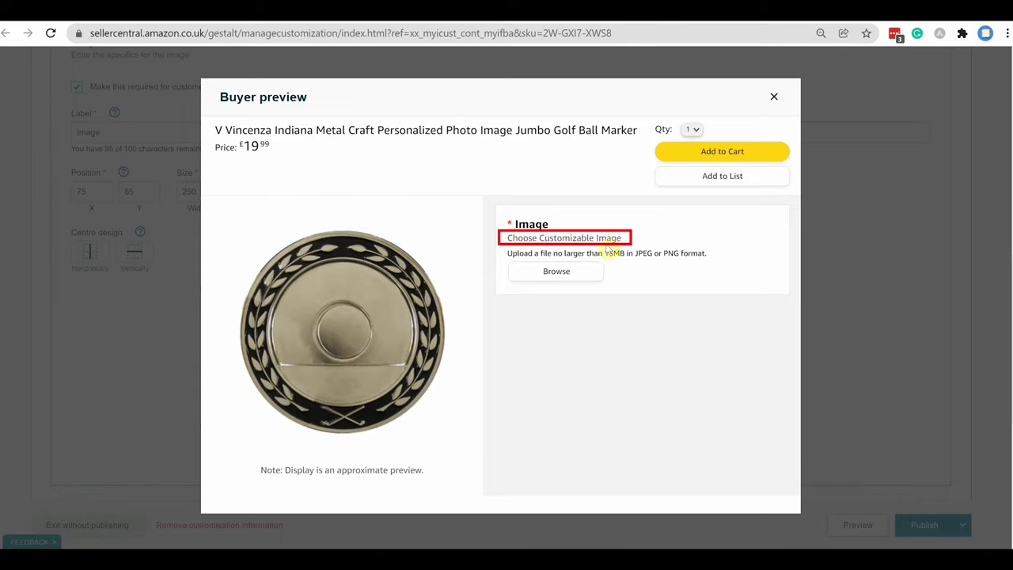
pyautogui.click(556, 271)
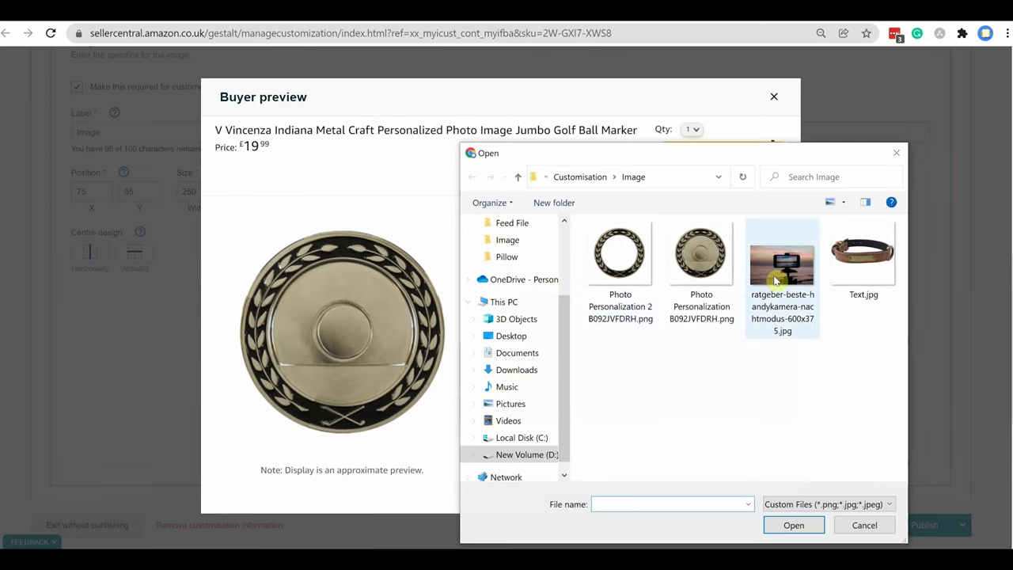
pyautogui.doubleClick(775, 277)
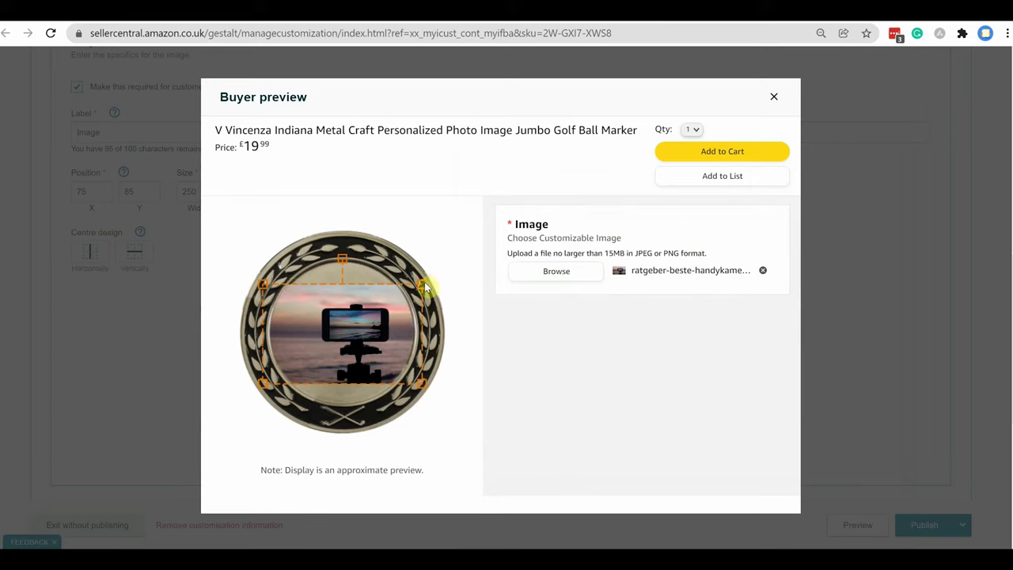
# Enlarge the uploaded photo to fill the marker's inner circle, reposition it, and rotate it slightly in the preview.
pyautogui.moveTo(422, 283); pyautogui.dragTo(438, 245)
pyautogui.moveTo(374, 289); pyautogui.dragTo(318, 304)
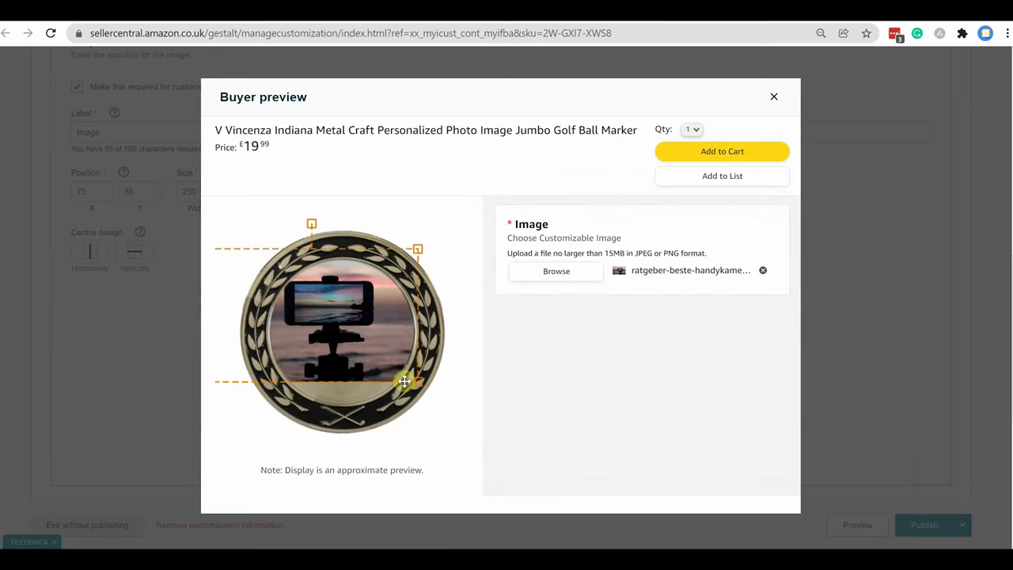
pyautogui.moveTo(405, 380); pyautogui.dragTo(448, 436)
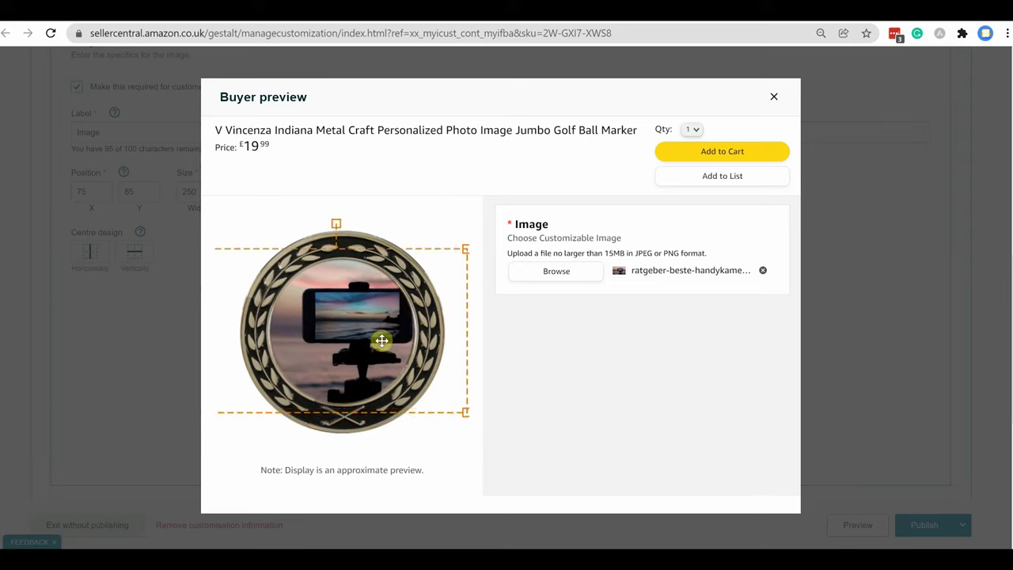
pyautogui.moveTo(383, 339); pyautogui.dragTo(367, 337)
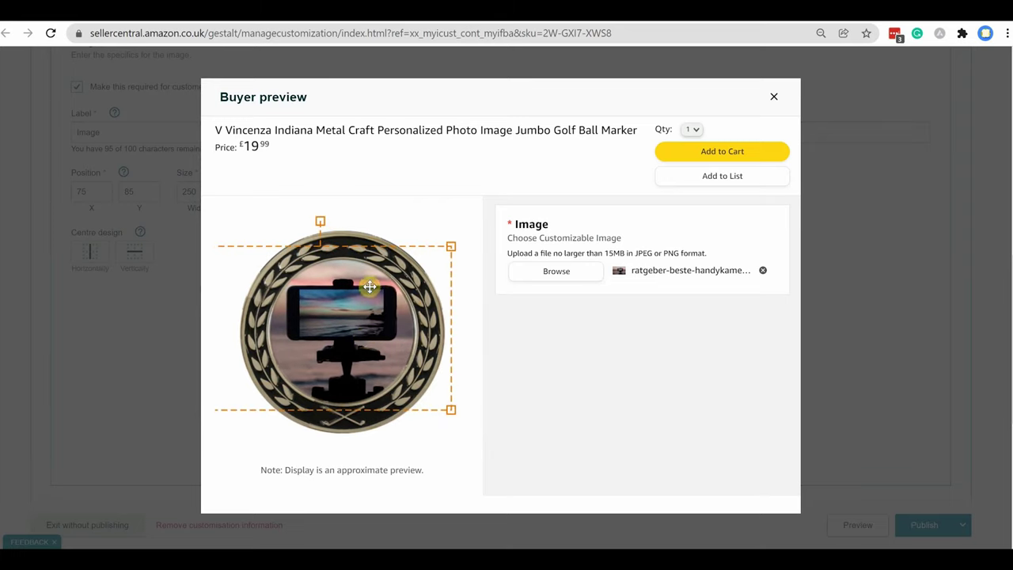
pyautogui.moveTo(320, 222)
pyautogui.mouseDown()
pyautogui.moveTo(398, 235)
pyautogui.moveTo(294, 226)
pyautogui.moveTo(329, 231)
pyautogui.moveTo(317, 228)
pyautogui.mouseUp()
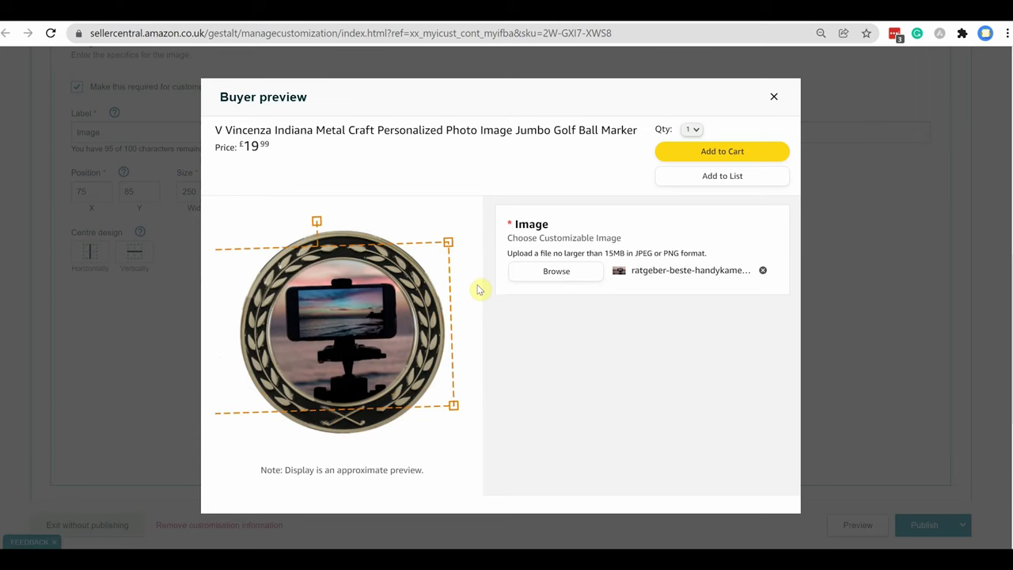
# Close the buyer preview and publish the golf ball marker's image customisation.
pyautogui.click(773, 98)
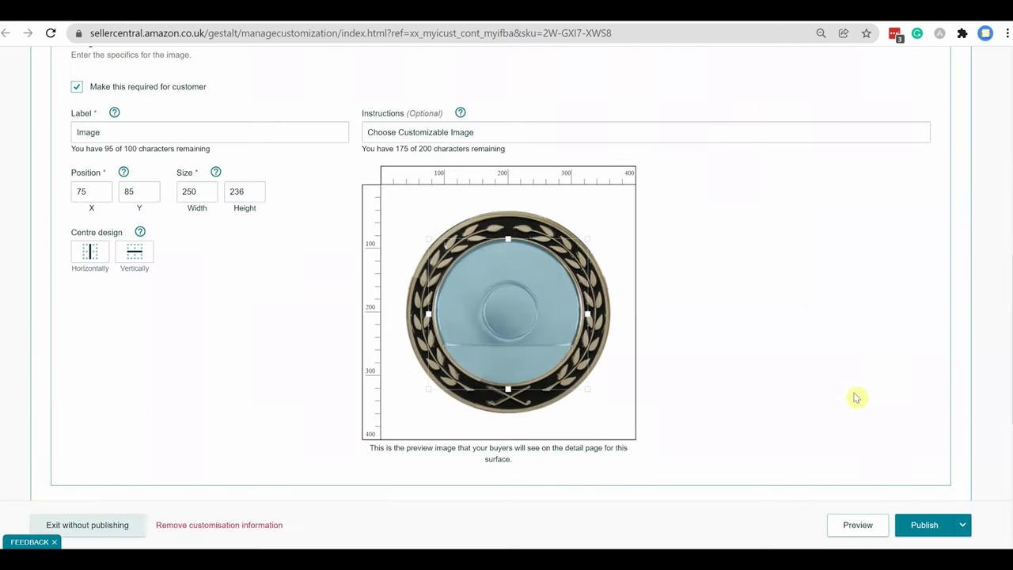
pyautogui.click(916, 527)
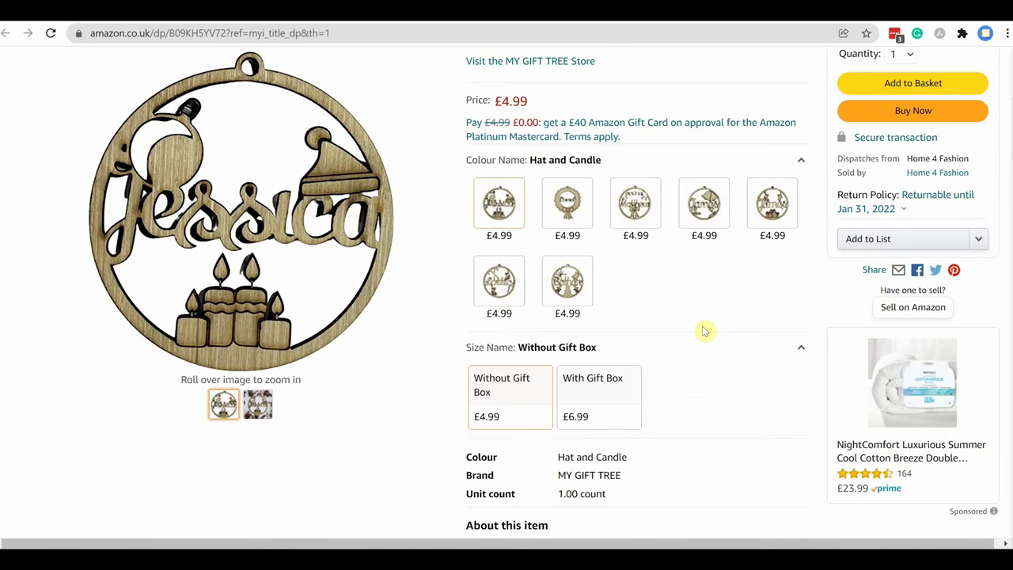
# Review the Christmas bauble's gift box options, copy its ASIN B09KH5YV72 from the listing address, and look it up in Seller Central.
pyautogui.scroll(-4, 704, 331)
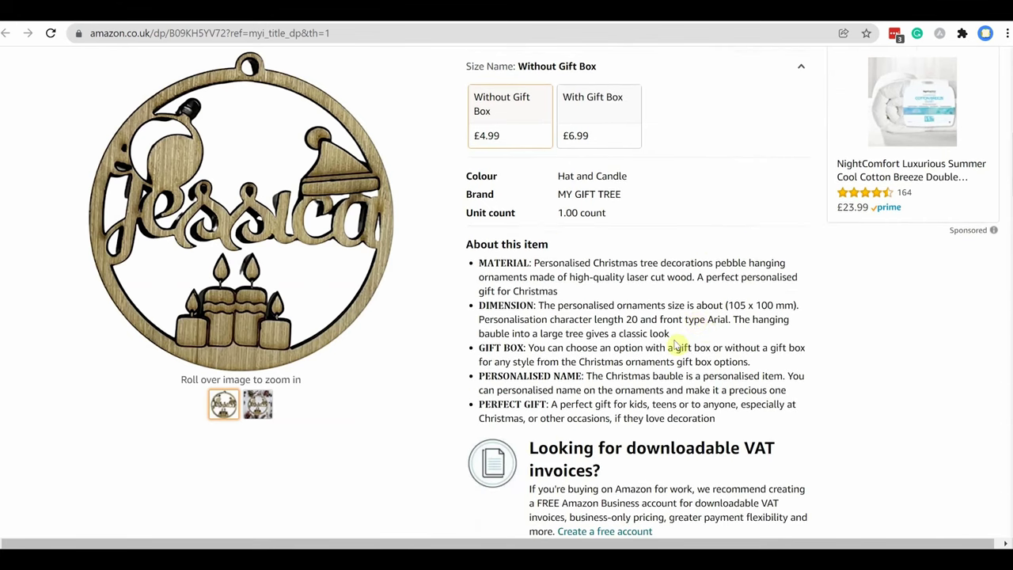
pyautogui.moveTo(644, 347); pyautogui.dragTo(816, 356)
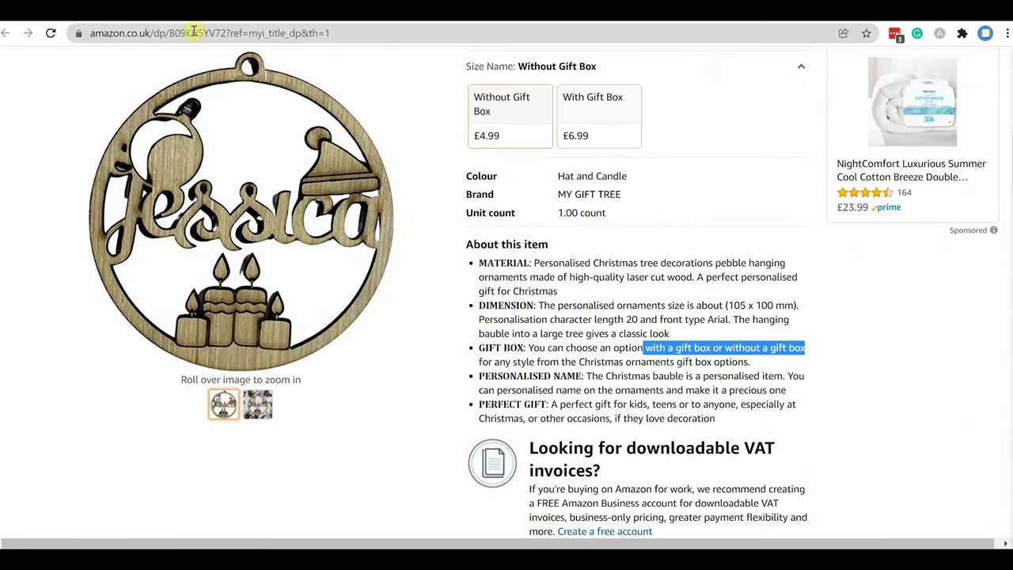
pyautogui.doubleClick(194, 31)
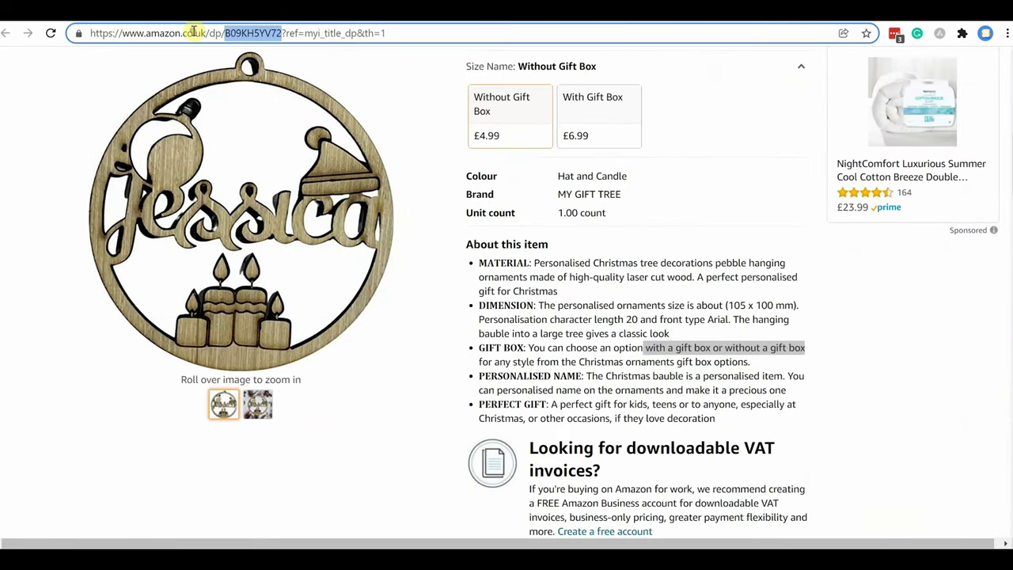
pyautogui.hotkey('ctrl', 'c')
pyautogui.hotkey('ctrl', 'Tab')
pyautogui.click(152, 68)
pyautogui.hotkey('ctrl', 'v')
pyautogui.press('Return')
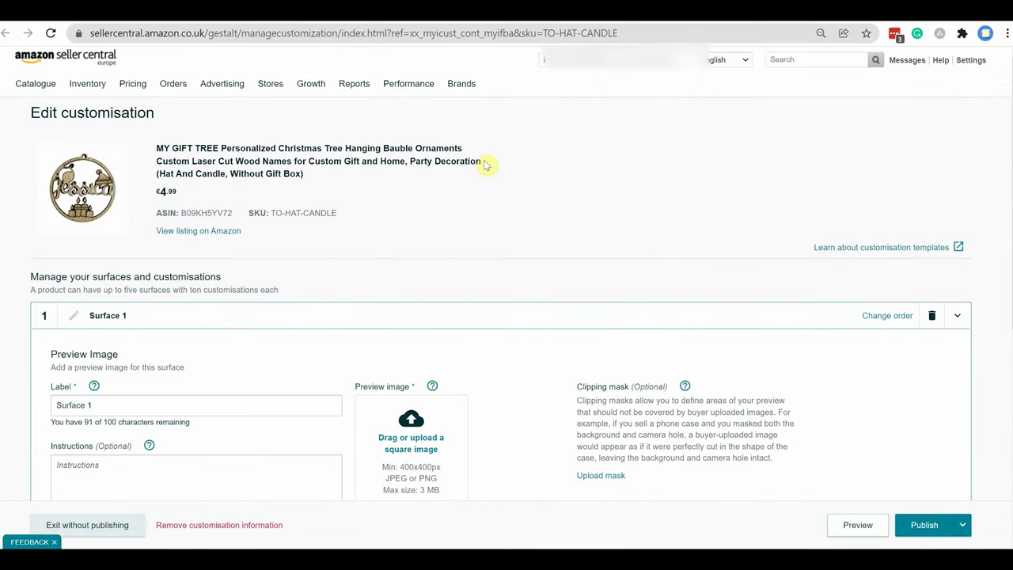
# Upload "Option.jpg" as the preview image for Surface 1 of the Christmas bauble.
pyautogui.scroll(-3, 467, 237)
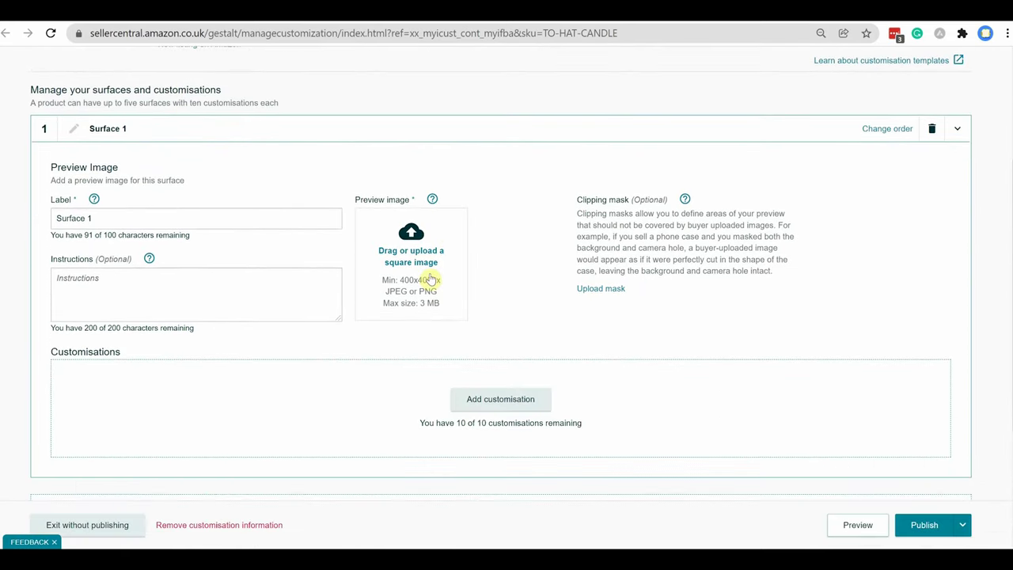
pyautogui.click(420, 267)
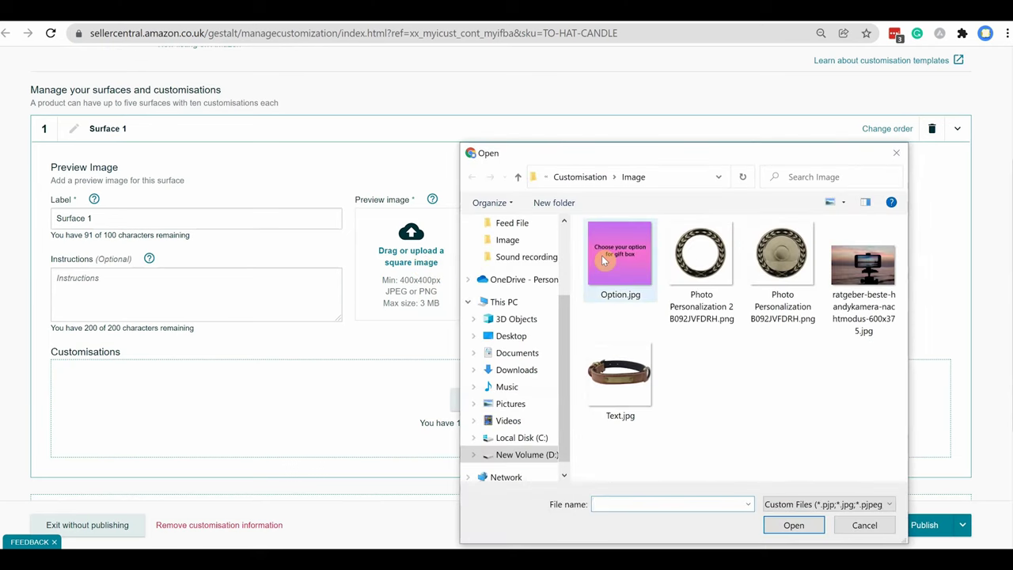
pyautogui.doubleClick(601, 255)
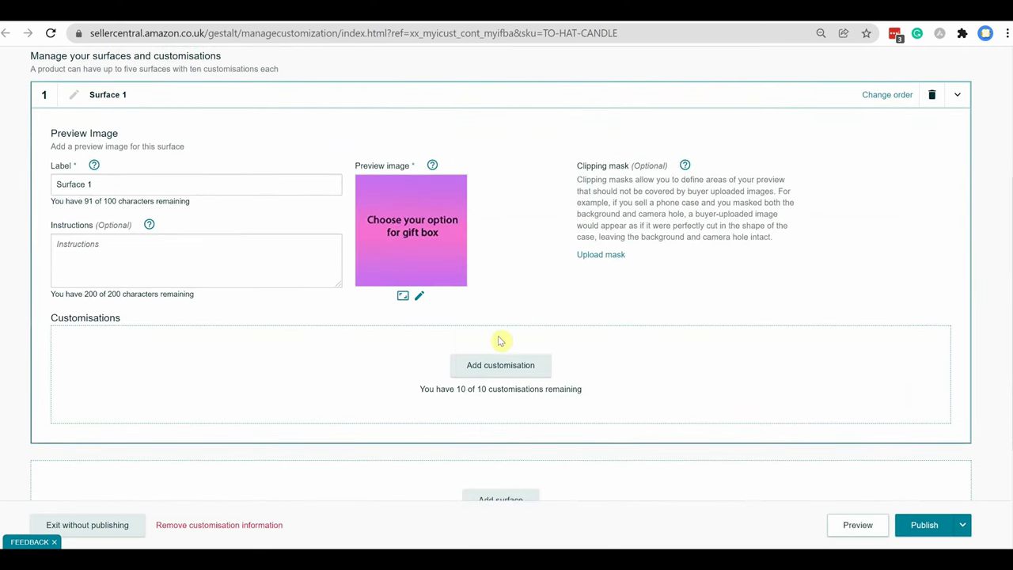
# Add an Option Dropdown customisation to the bauble's Surface 1.
pyautogui.click(495, 364)
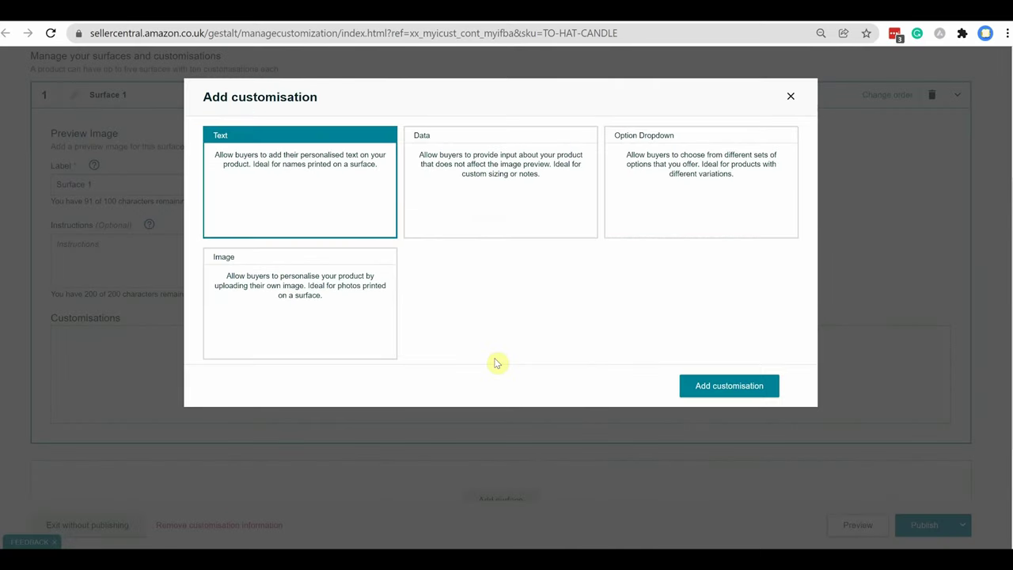
pyautogui.click(670, 197)
pyautogui.click(707, 387)
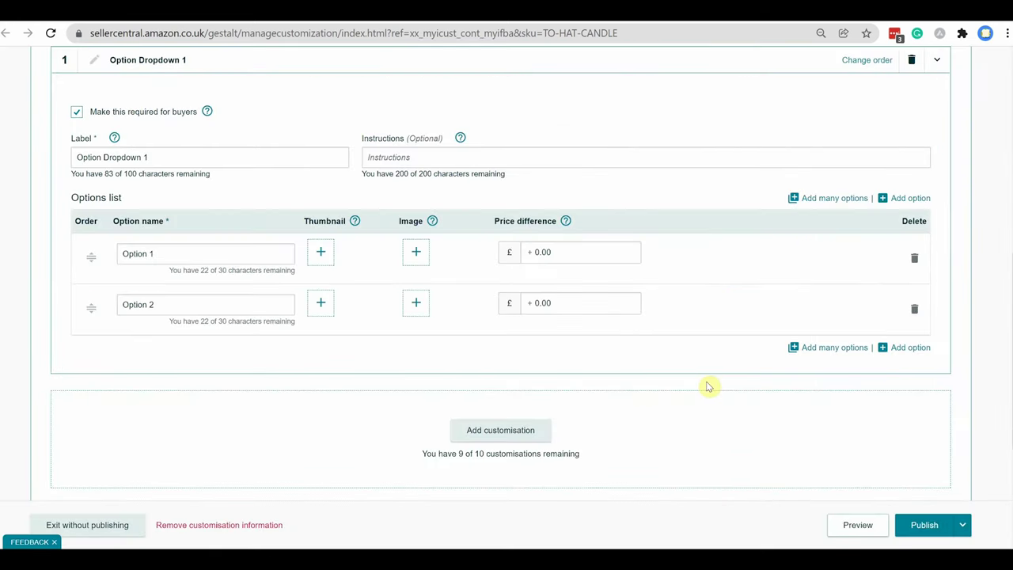
# Label the dropdown "Options" and set its buyer instructions to "Choose Your Option".
pyautogui.click(297, 159)
pyautogui.press('BackSpace')
pyautogui.press('BackSpace')
pyautogui.press('BackSpace')
pyautogui.press('BackSpace')
pyautogui.press('BackSpace')
pyautogui.press('BackSpace')
pyautogui.press('BackSpace')
pyautogui.press('BackSpace')
pyautogui.write('s')
pyautogui.click(446, 163)
pyautogui.write('Choose Your Option')
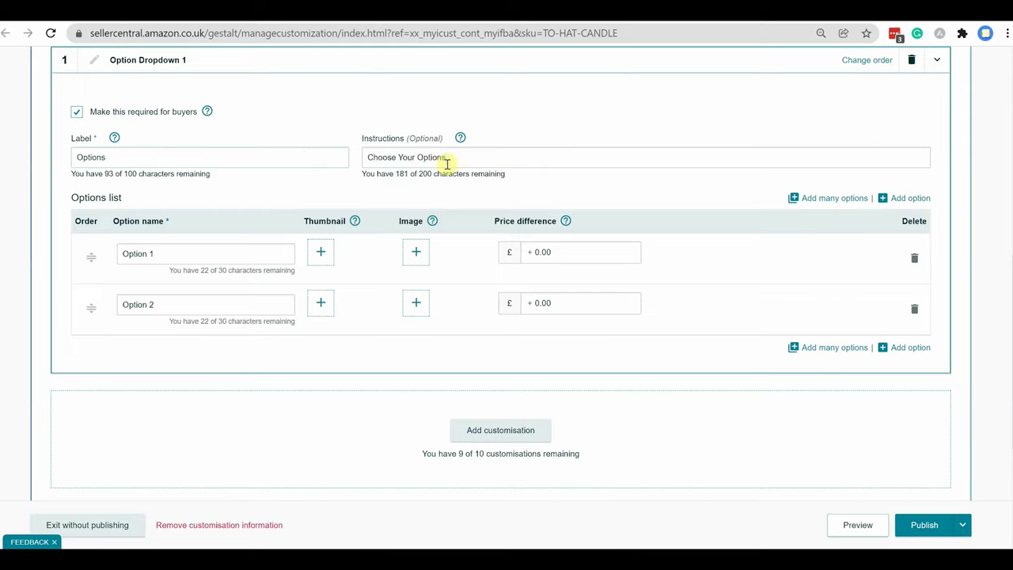
pyautogui.press('BackSpace')
# Name the first option "I don't want gift box" and the second option "I want gift box".
pyautogui.tripleClick(211, 254)
pyautogui.write("I don't want")
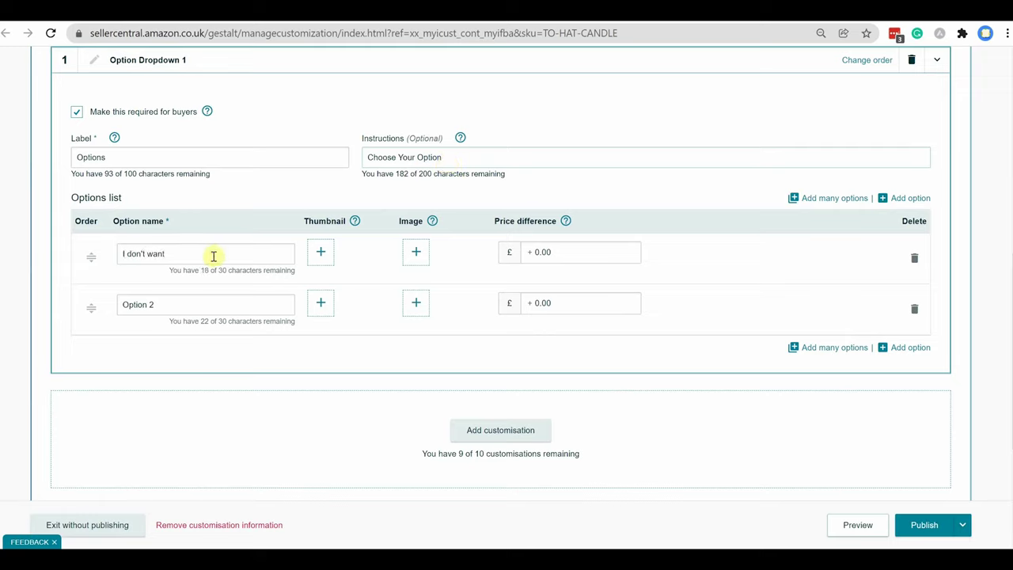
pyautogui.write(' gift box')
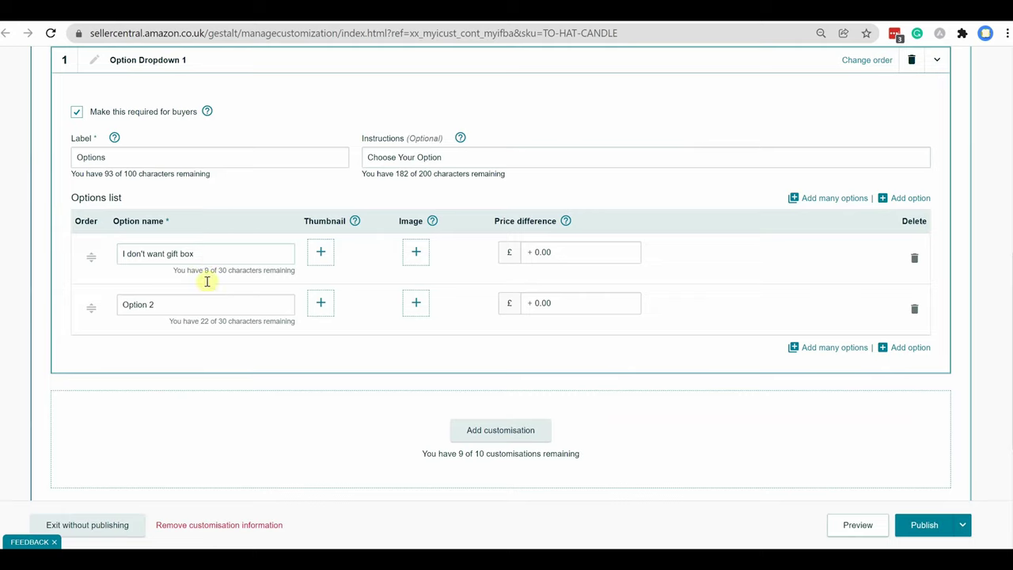
pyautogui.tripleClick(196, 303)
pyautogui.write('I want gift box')
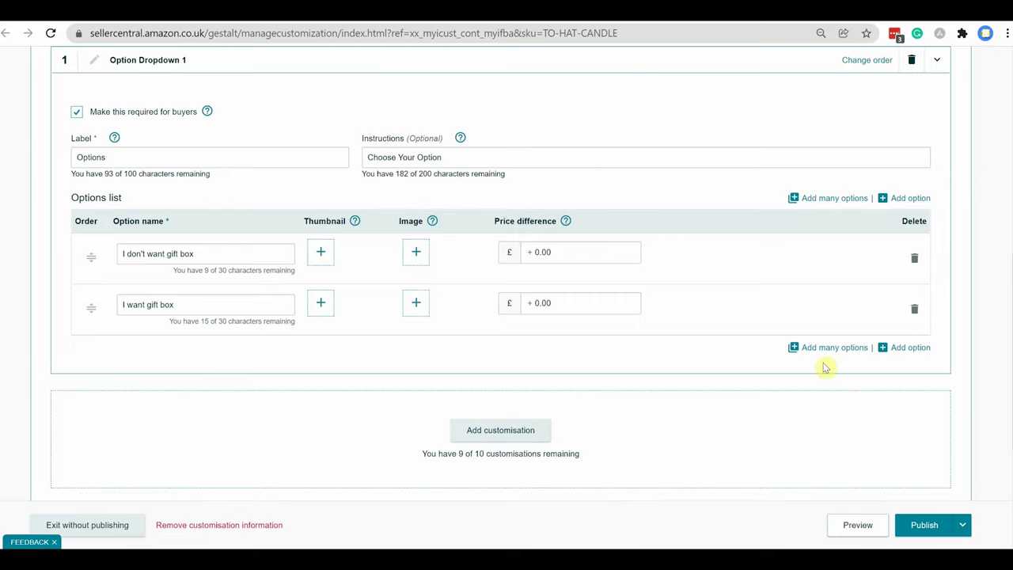
pyautogui.click(912, 348)
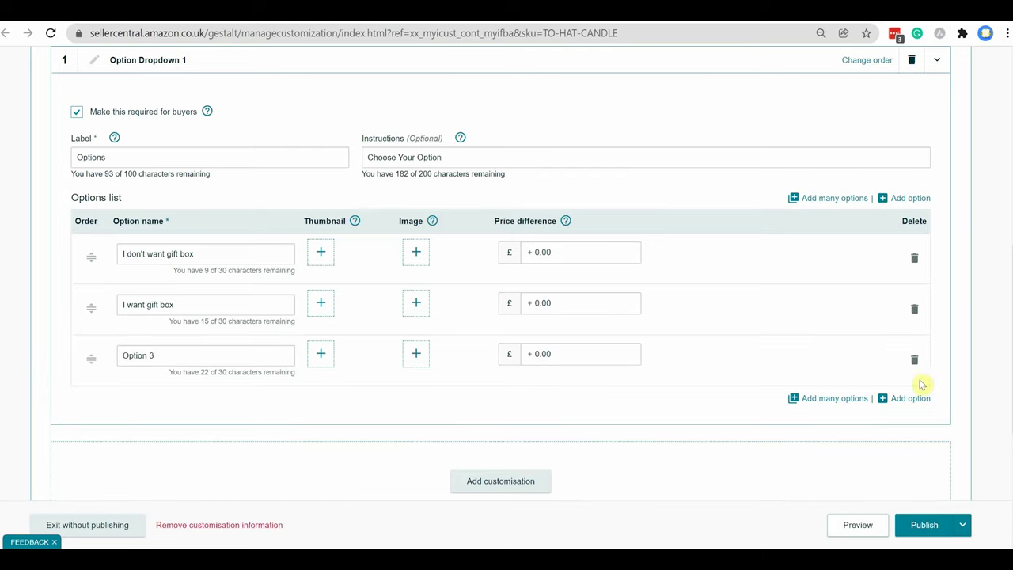
pyautogui.click(915, 359)
pyautogui.click(832, 347)
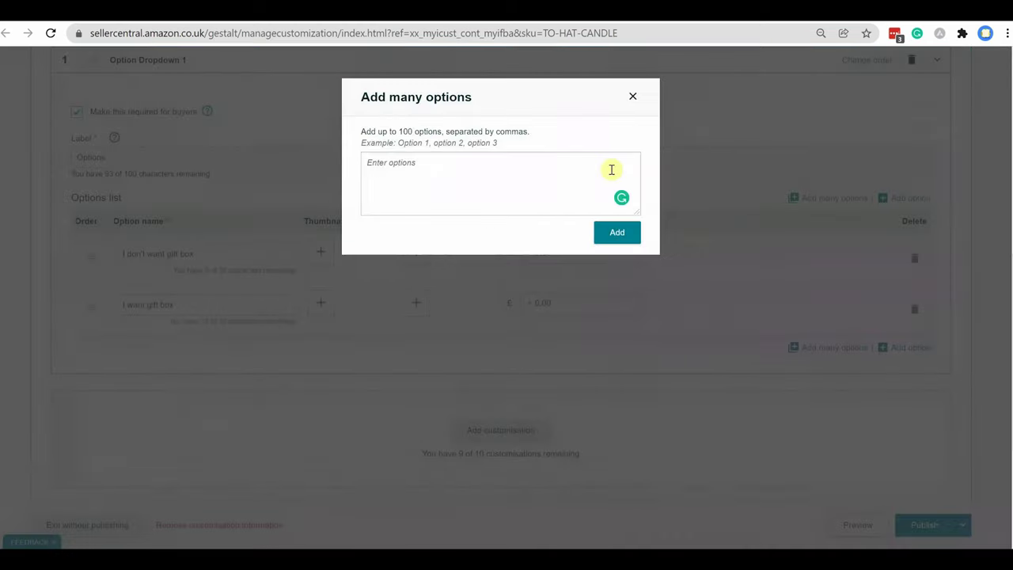
pyautogui.click(635, 98)
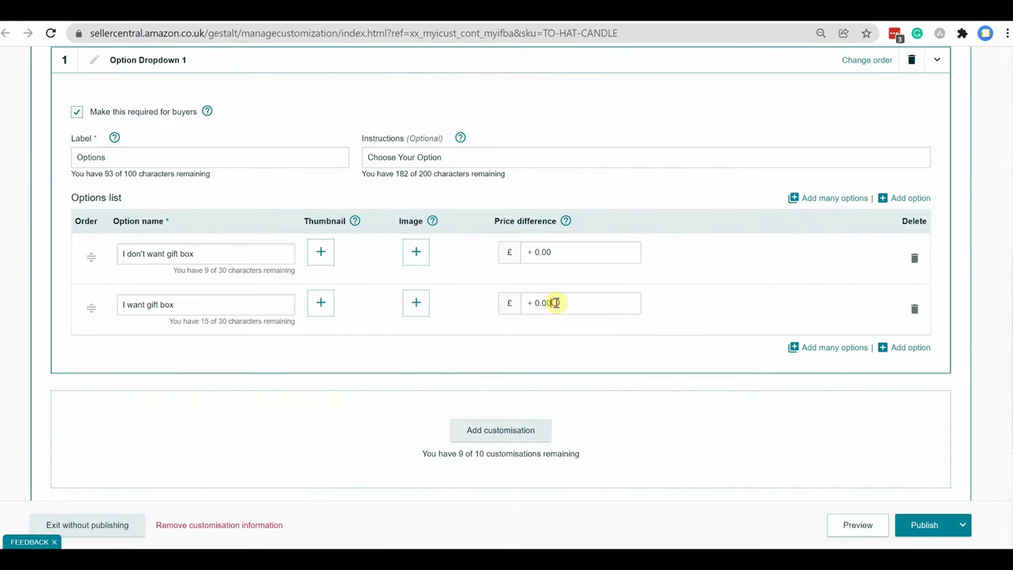
# Set the price difference for the "I want gift box" option to + £1.00.
pyautogui.moveTo(551, 302); pyautogui.dragTo(507, 311)
pyautogui.write('1')
pyautogui.click(696, 315)
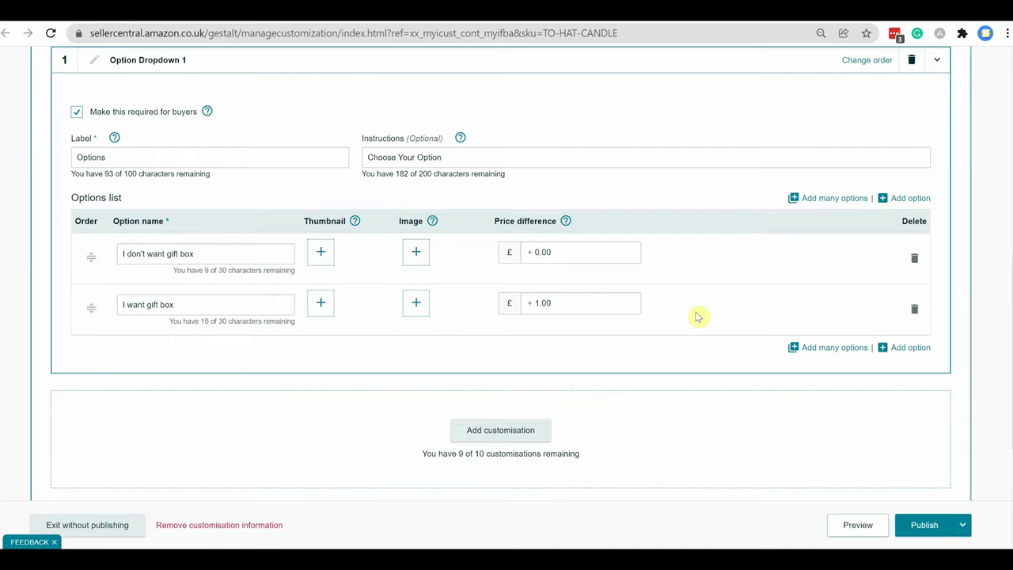
# Open the buyer preview, test both gift box options, and close the preview.
pyautogui.click(858, 523)
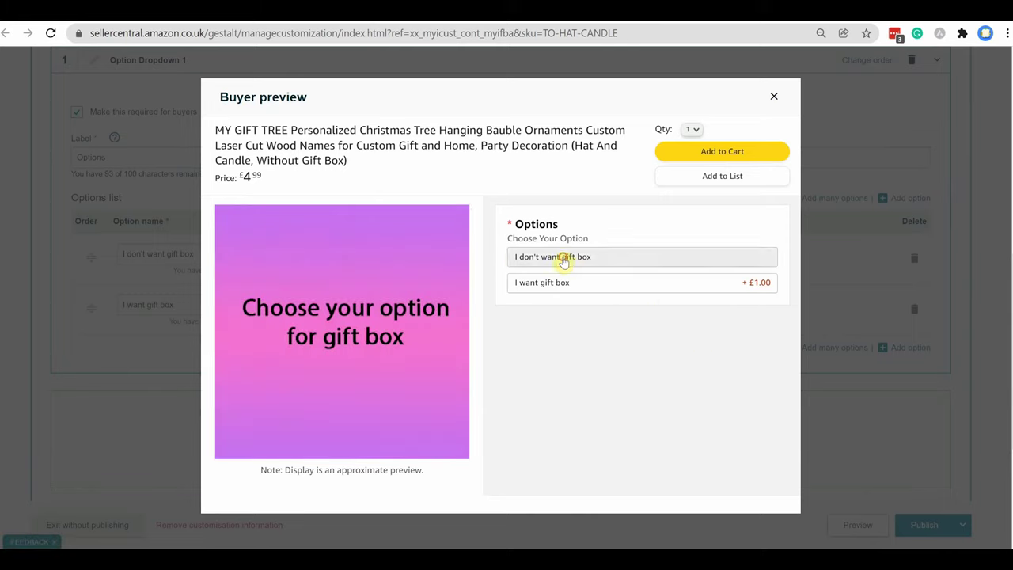
pyautogui.click(563, 262)
pyautogui.click(563, 282)
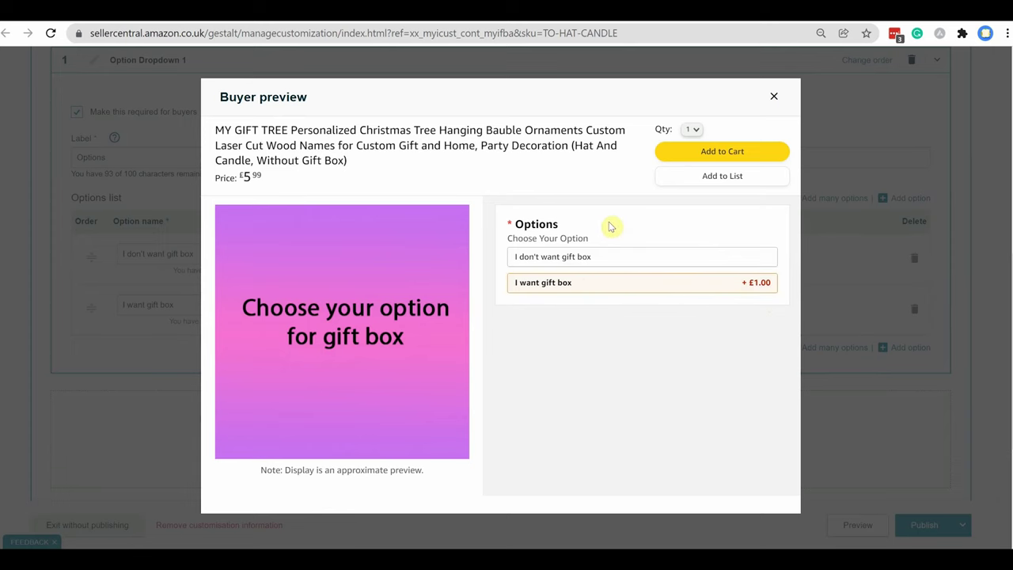
pyautogui.click(774, 97)
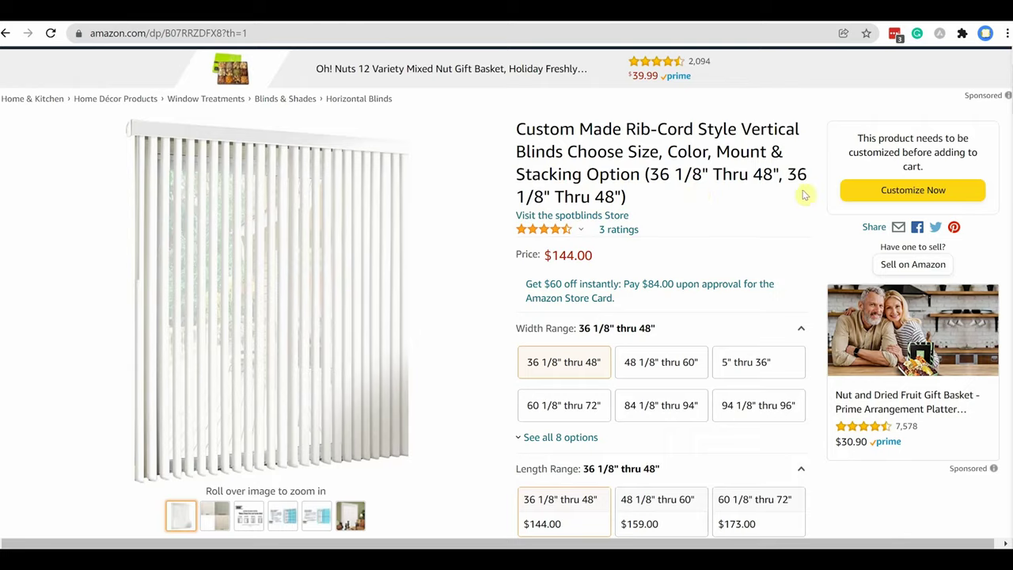
# Switch to the vertical blinds listing, open its blind size customization, and view the whole-number width choices.
pyautogui.click(873, 193)
pyautogui.scroll(1, 625, 273)
pyautogui.click(595, 280)
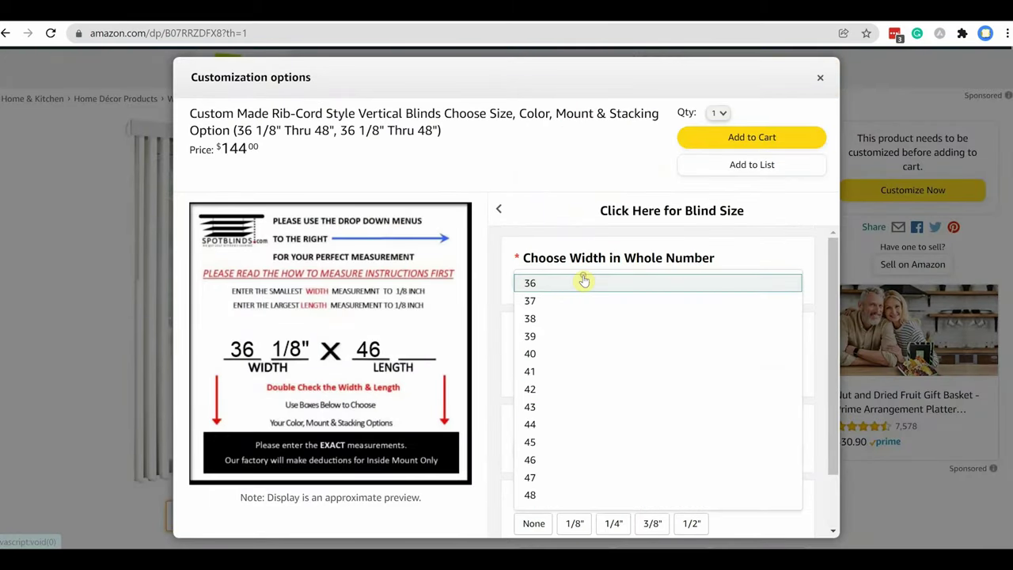
pyautogui.click(601, 253)
# View all the blind's fractional width and length choices, choose 1/8" as the length fraction, and leave the size section.
pyautogui.scroll(-2, 602, 251)
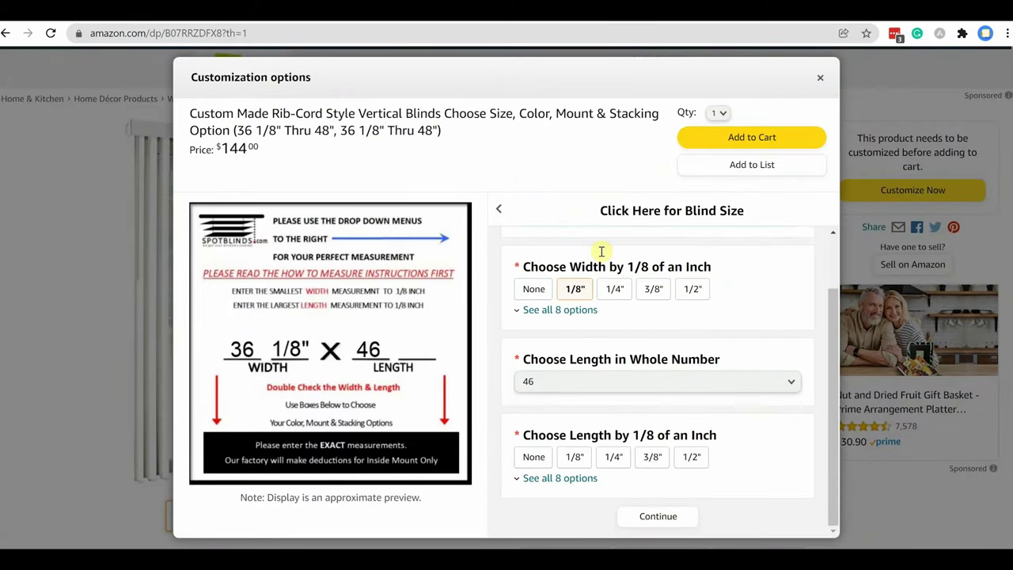
pyautogui.click(554, 309)
pyautogui.scroll(-1, 565, 332)
pyautogui.click(564, 387)
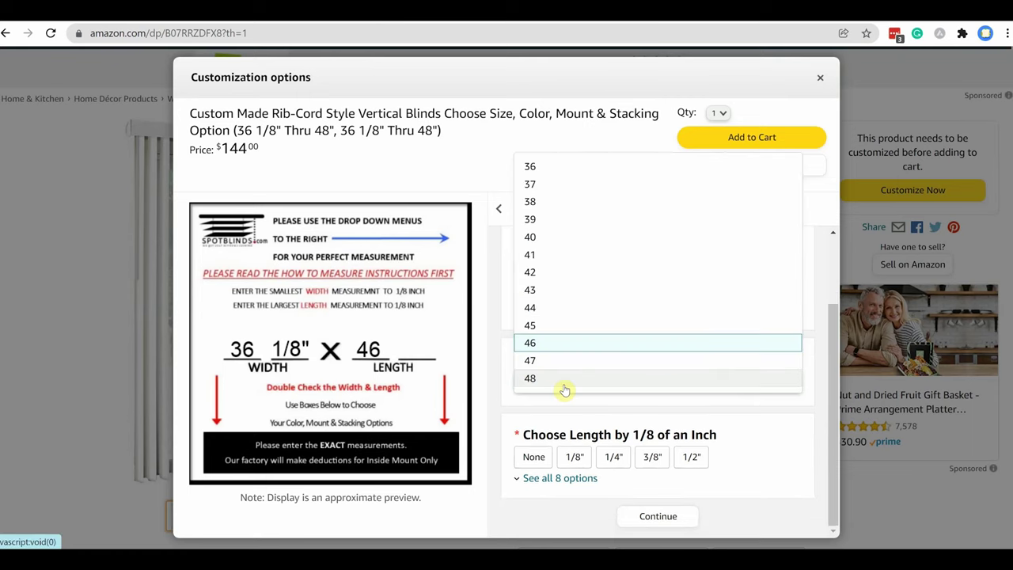
pyautogui.click(495, 323)
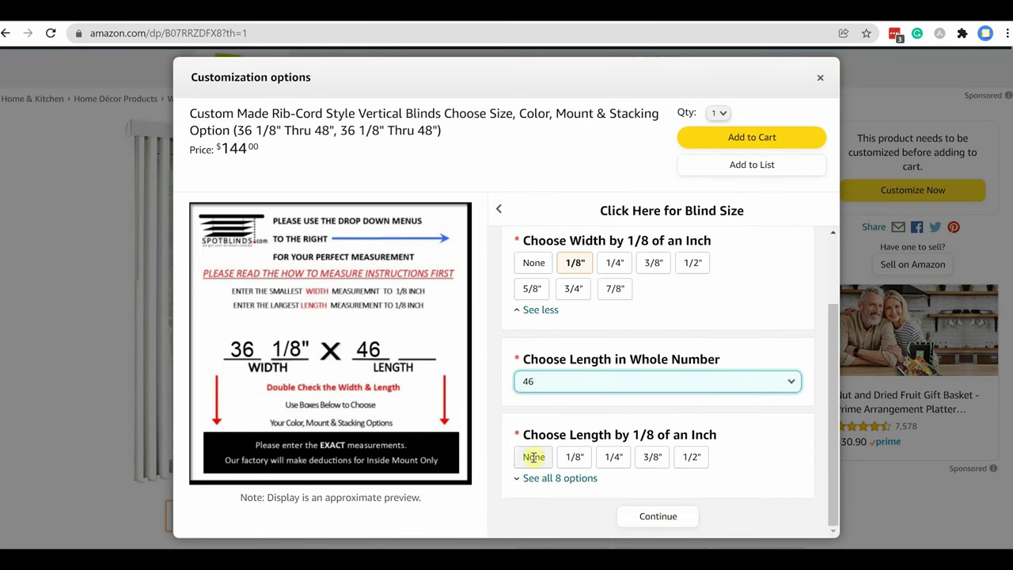
pyautogui.click(572, 478)
pyautogui.scroll(-1, 607, 459)
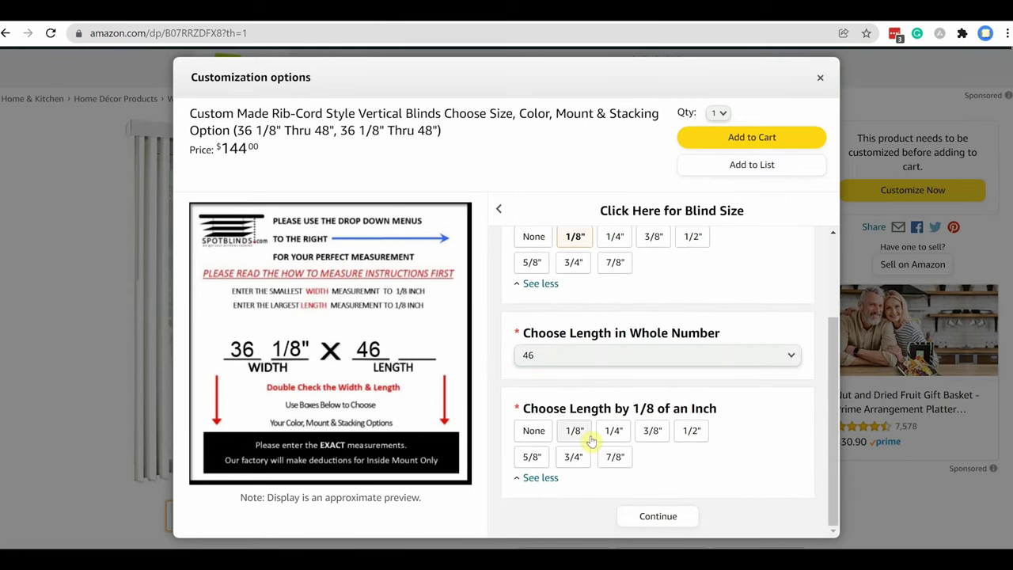
pyautogui.click(578, 432)
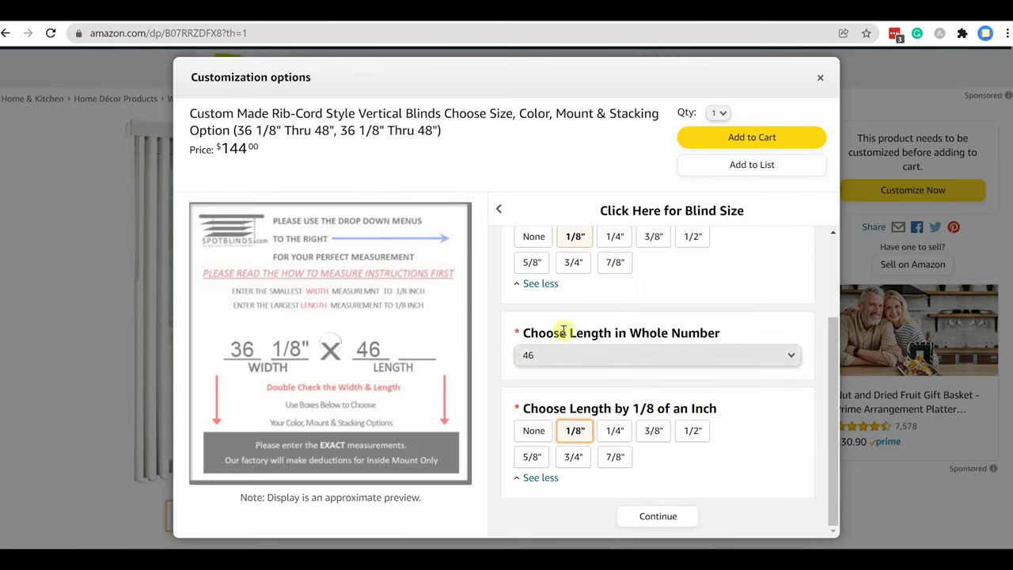
pyautogui.click(498, 209)
# Try Storm Cloud as the blind's custom color, choose Ivory instead, and return to the customization overview.
pyautogui.click(565, 320)
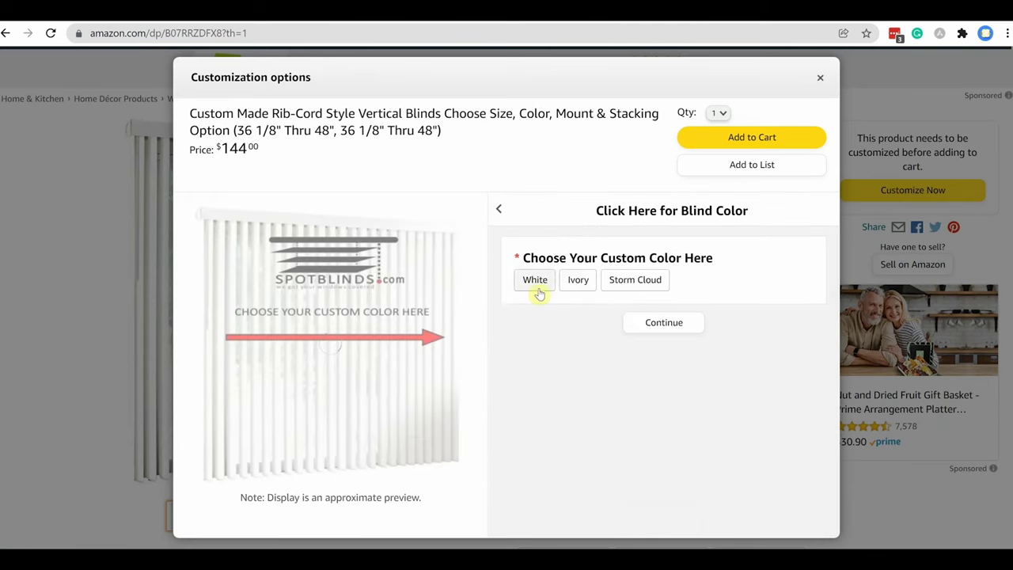
pyautogui.click(614, 285)
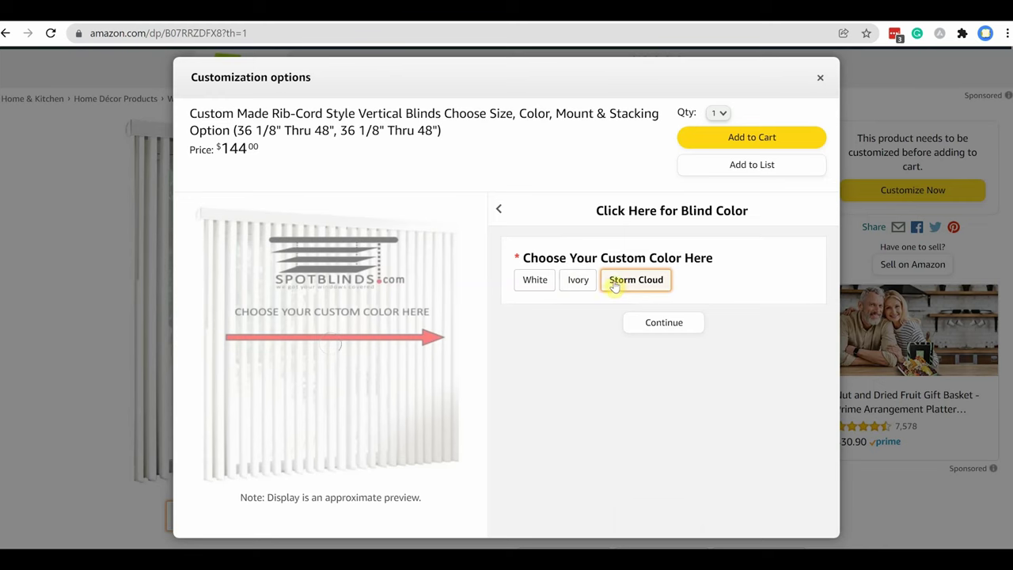
pyautogui.click(577, 280)
pyautogui.click(496, 215)
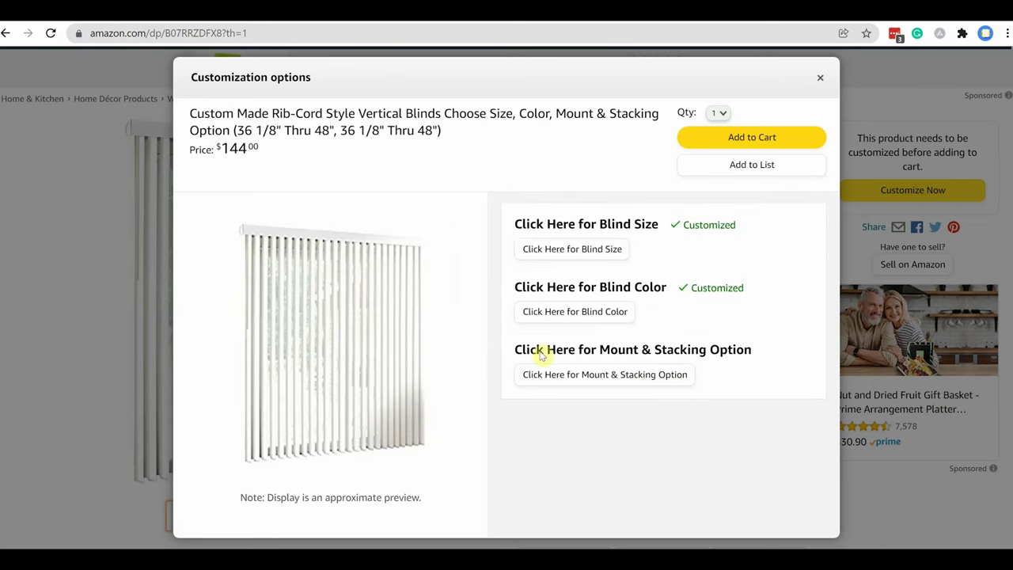
# Set the blind's mounting to "Outside Mount *Exact Size" and its stacking to "Center Stack", and save the choices.
pyautogui.click(548, 377)
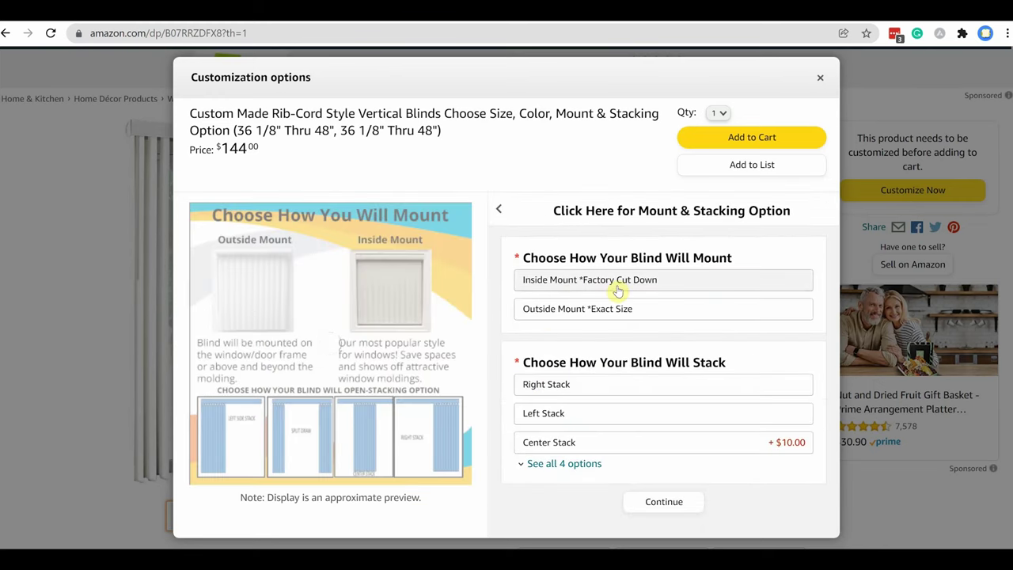
pyautogui.click(610, 309)
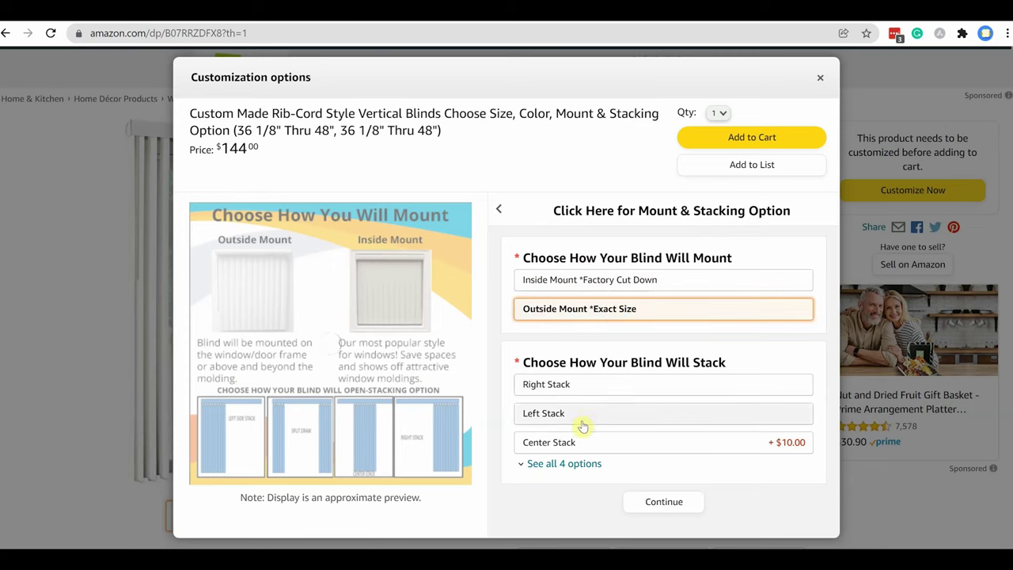
pyautogui.click(568, 464)
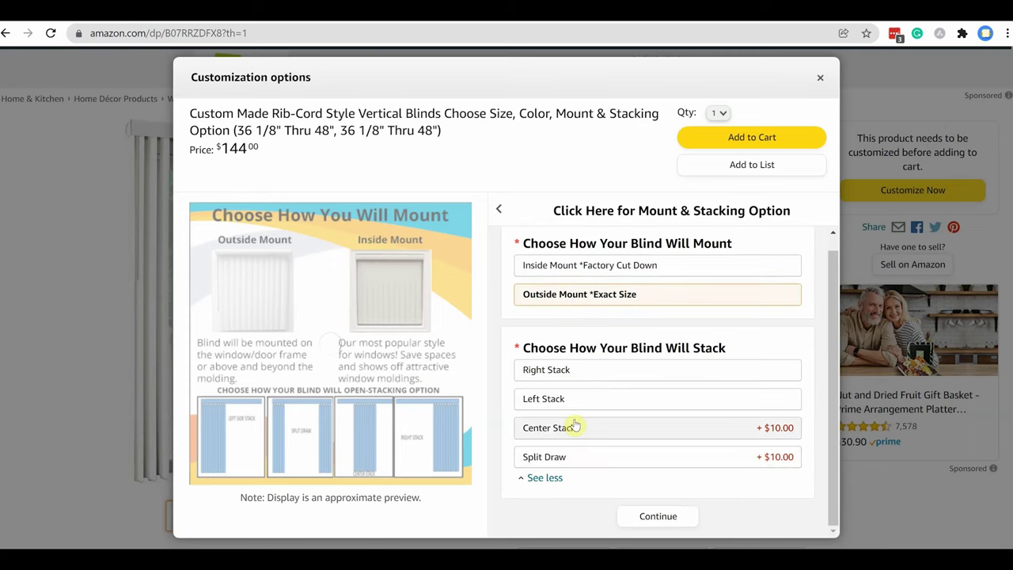
pyautogui.click(575, 425)
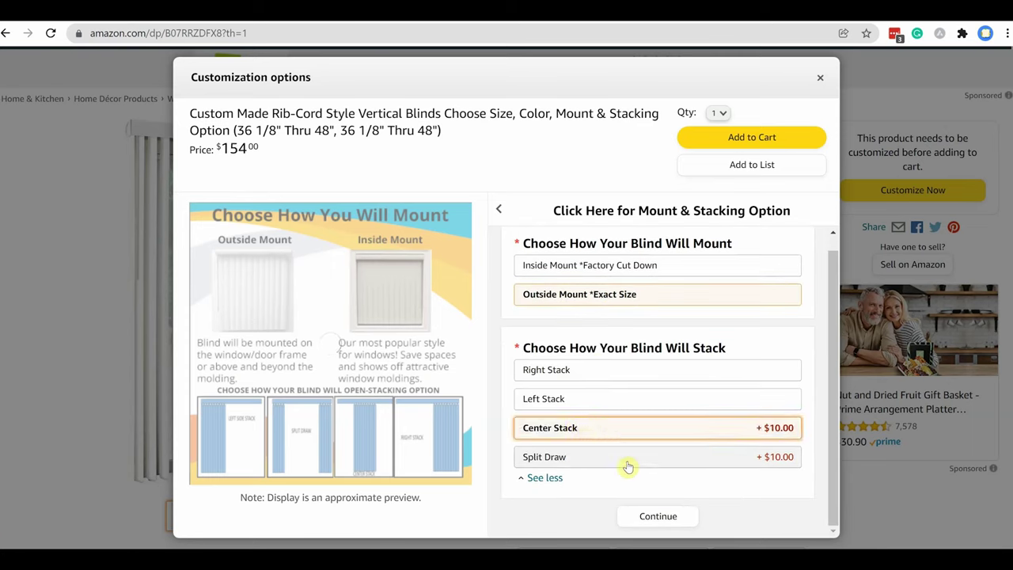
pyautogui.click(641, 516)
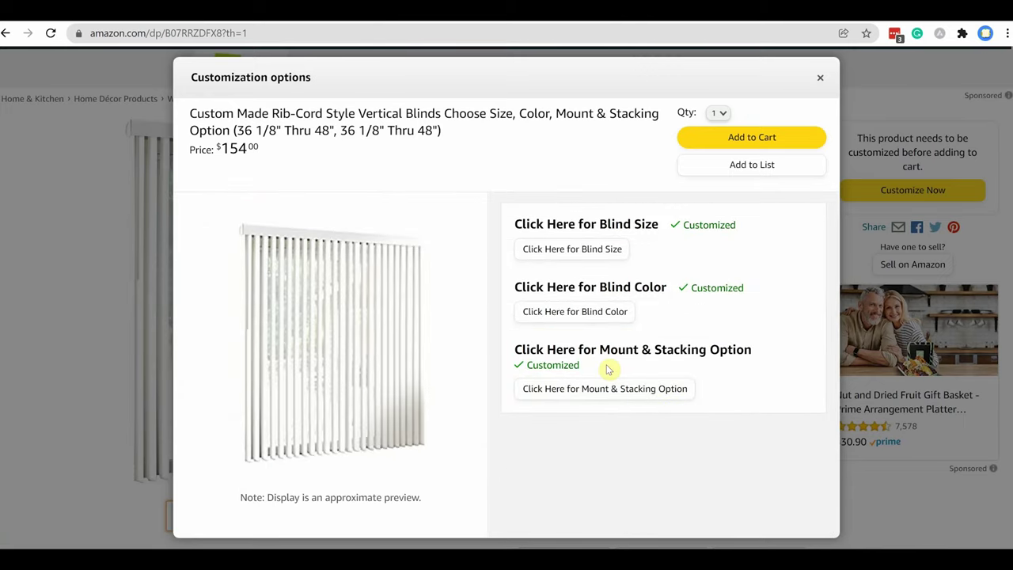